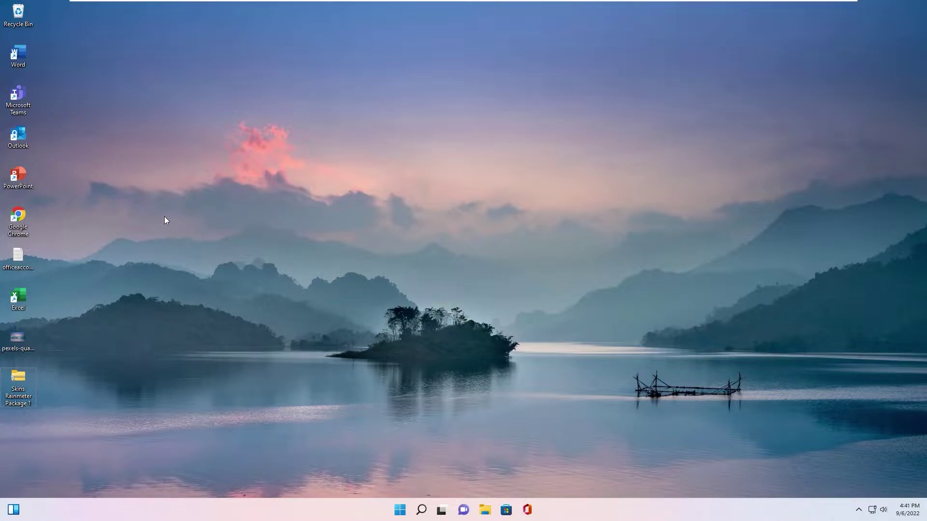
- Extract the Skins Rainmeter Package 1 zip onto the desktop
{"action": "left_click_drag", "start_coordinate": [18, 379], "coordinate": [223, 242]}
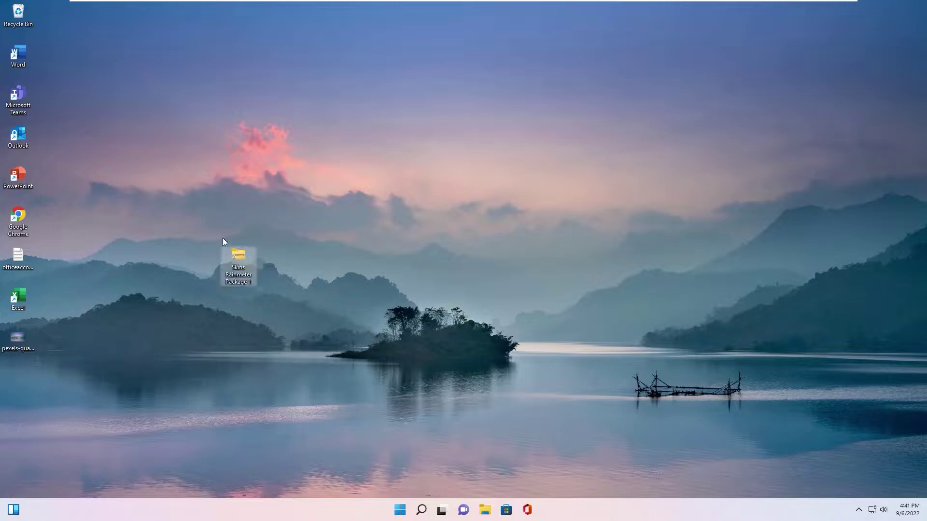
{"action": "right_click", "coordinate": [238, 255]}
{"action": "left_click", "coordinate": [271, 319]}
{"action": "left_click", "coordinate": [549, 348]}
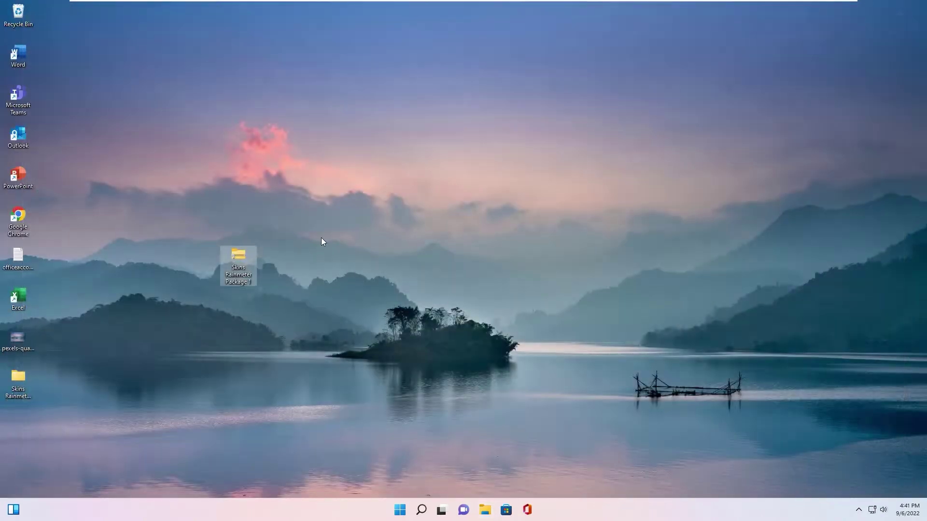
{"action": "left_click", "coordinate": [914, 7]}
- Place the extracted skins folder near the desktop centre and check its contents
{"action": "left_click_drag", "start_coordinate": [15, 388], "coordinate": [202, 295]}
{"action": "double_click", "coordinate": [203, 296]}
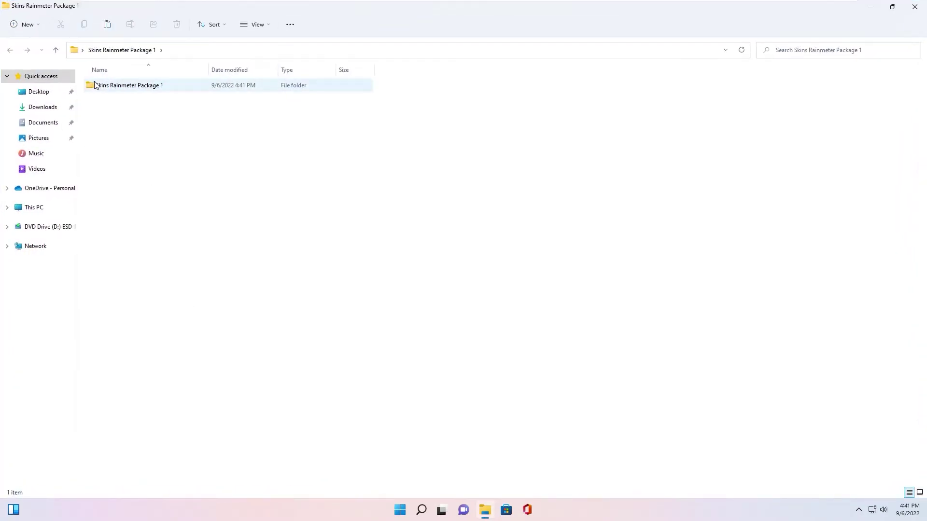
{"action": "left_click", "coordinate": [921, 6]}
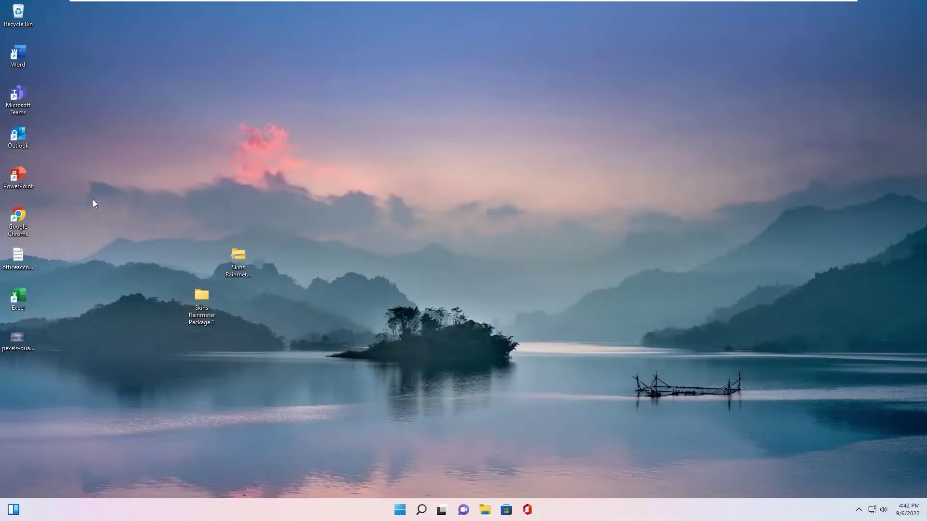
- Create New folder and move the skins folder, the zip and all other desktop icons into it
{"action": "right_click", "coordinate": [83, 181]}
{"action": "left_click_drag", "start_coordinate": [196, 299], "coordinate": [92, 179]}
{"action": "left_click_drag", "start_coordinate": [232, 260], "coordinate": [91, 175]}
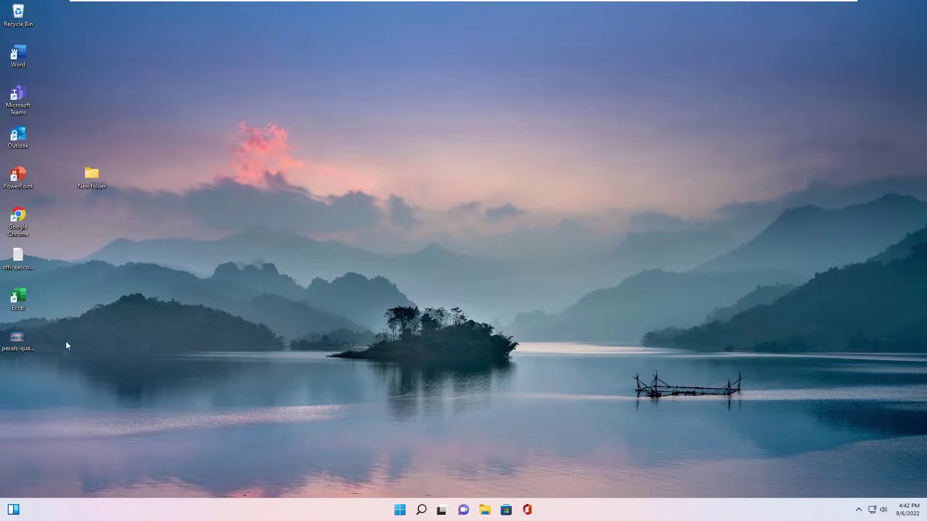
{"action": "left_click_drag", "start_coordinate": [60, 320], "coordinate": [92, 175]}
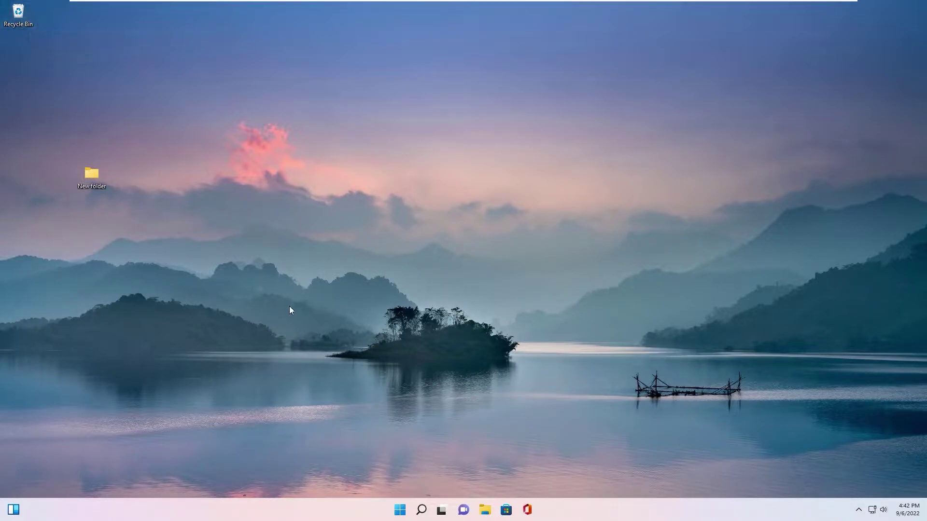
- Uncheck Recycle Bin in Desktop icon settings under Personalization > Themes, then close Settings
{"action": "left_click", "coordinate": [400, 510]}
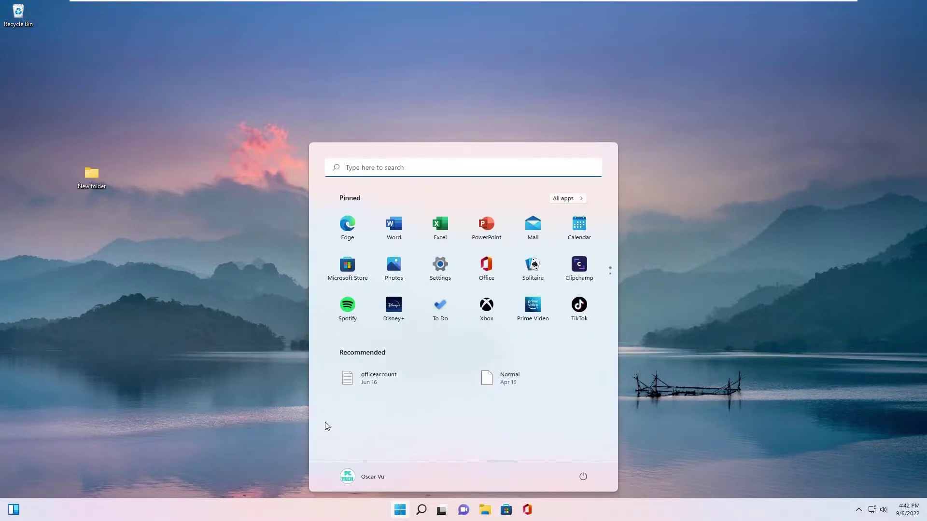
{"action": "left_click", "coordinate": [439, 264]}
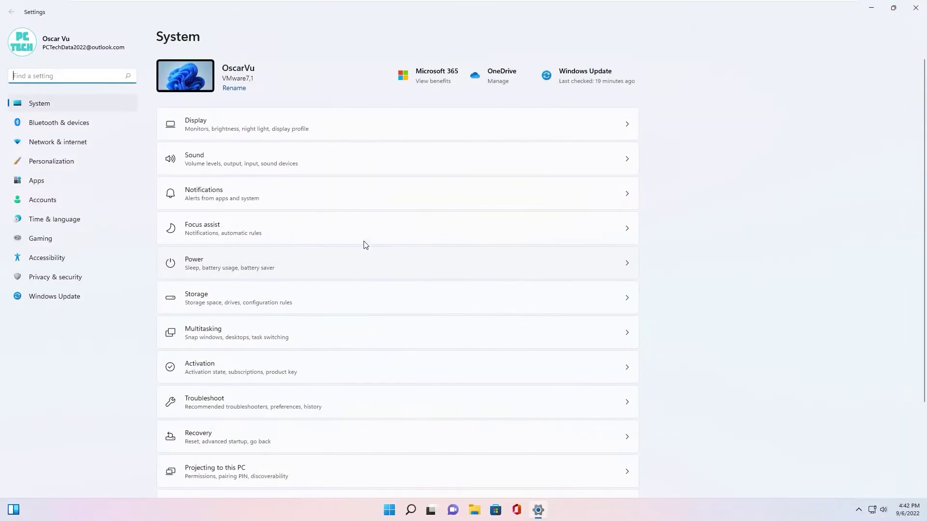
{"action": "left_click", "coordinate": [45, 164]}
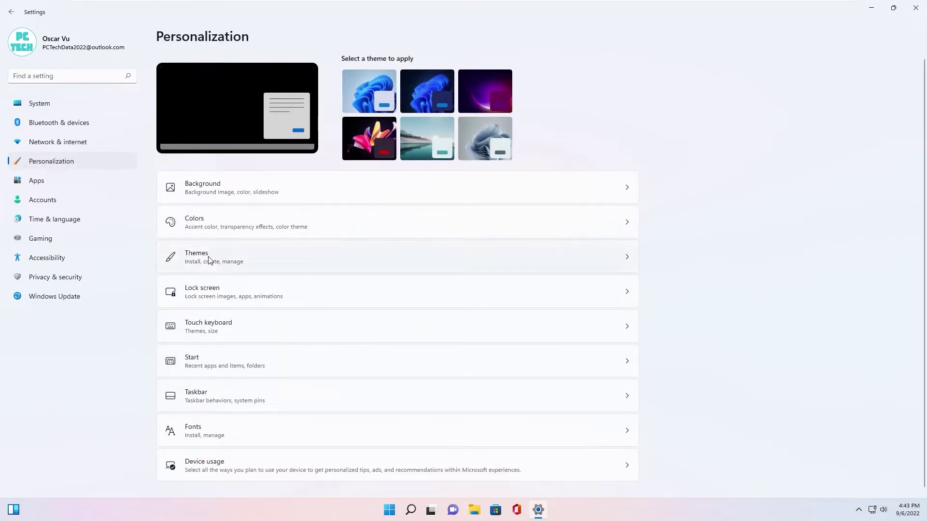
{"action": "left_click", "coordinate": [209, 260]}
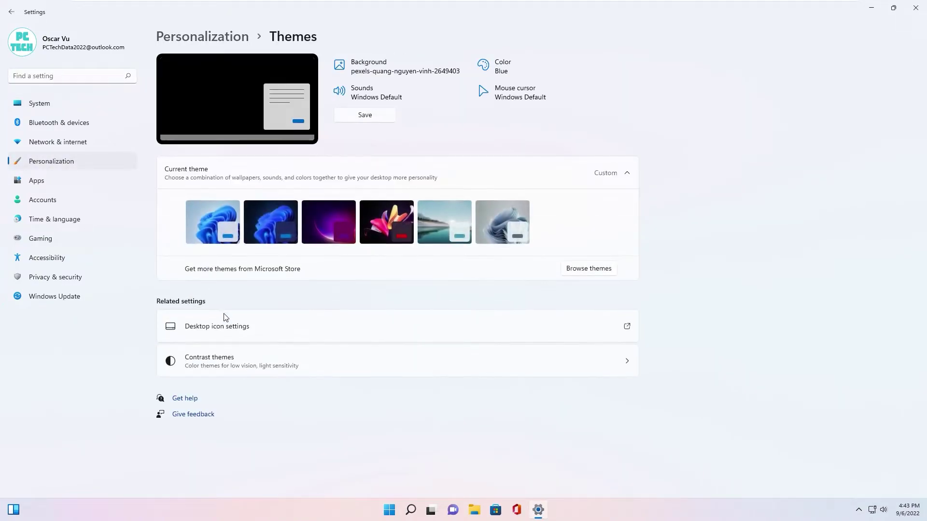
{"action": "left_click", "coordinate": [216, 327]}
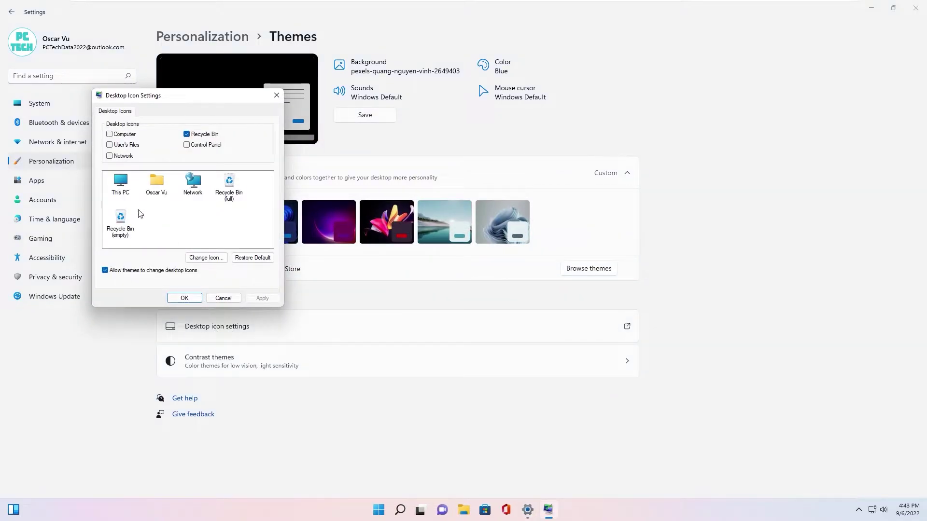
{"action": "left_click", "coordinate": [187, 135]}
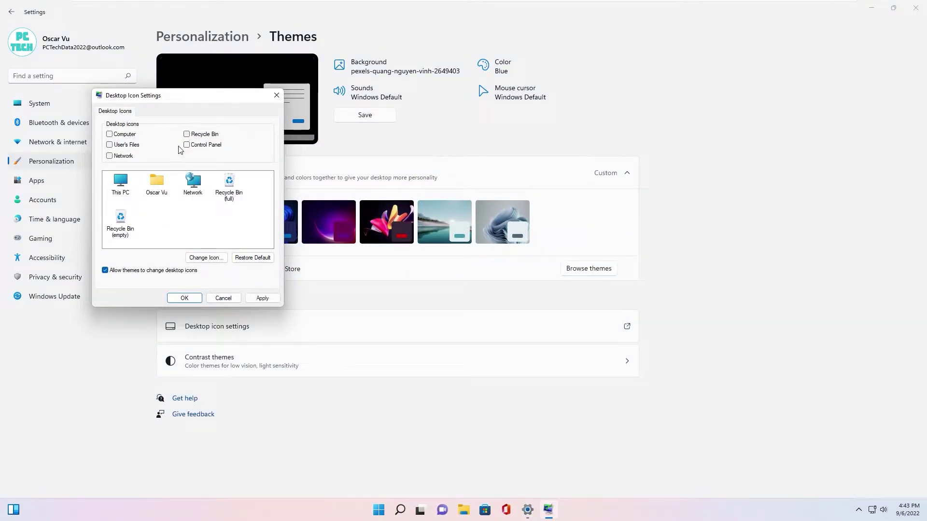
{"action": "left_click", "coordinate": [185, 299]}
{"action": "key", "text": "alt+F4"}
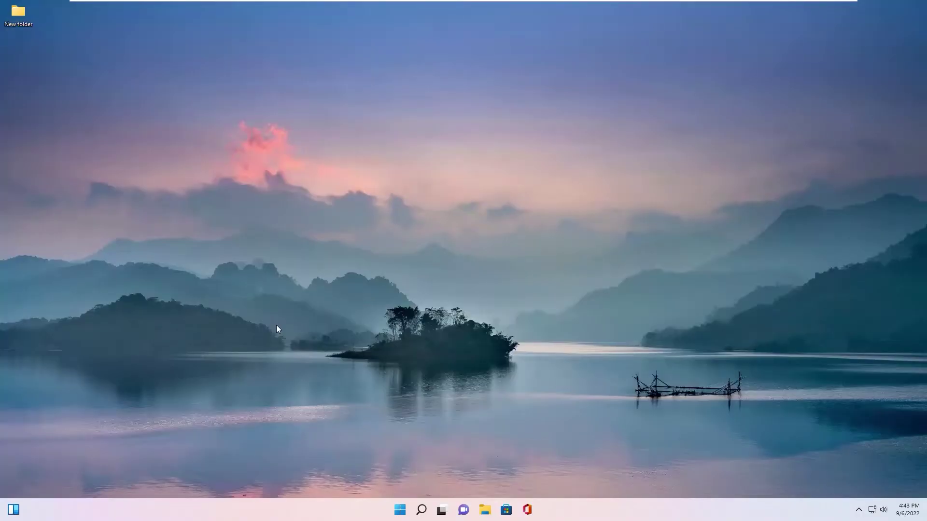
- Run the Rainmeter-4.5.14 installer from Downloads with the default language and install folder
{"action": "left_click", "coordinate": [400, 511]}
{"action": "left_click", "coordinate": [421, 510]}
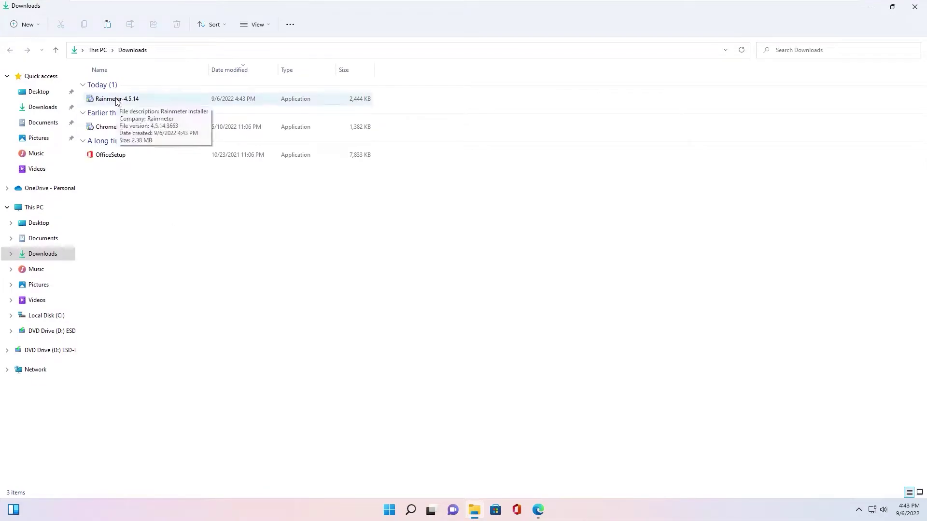
{"action": "double_click", "coordinate": [116, 99]}
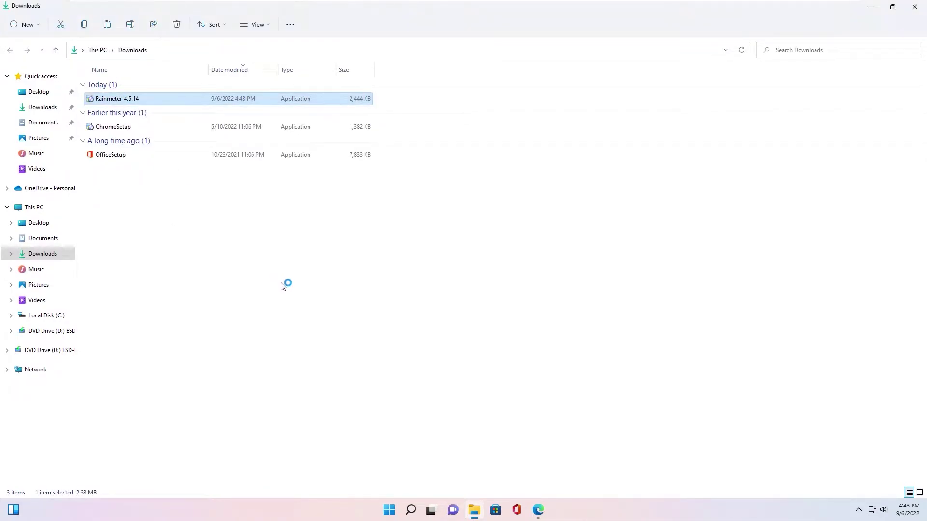
{"action": "left_click", "coordinate": [465, 277]}
{"action": "left_click", "coordinate": [517, 334]}
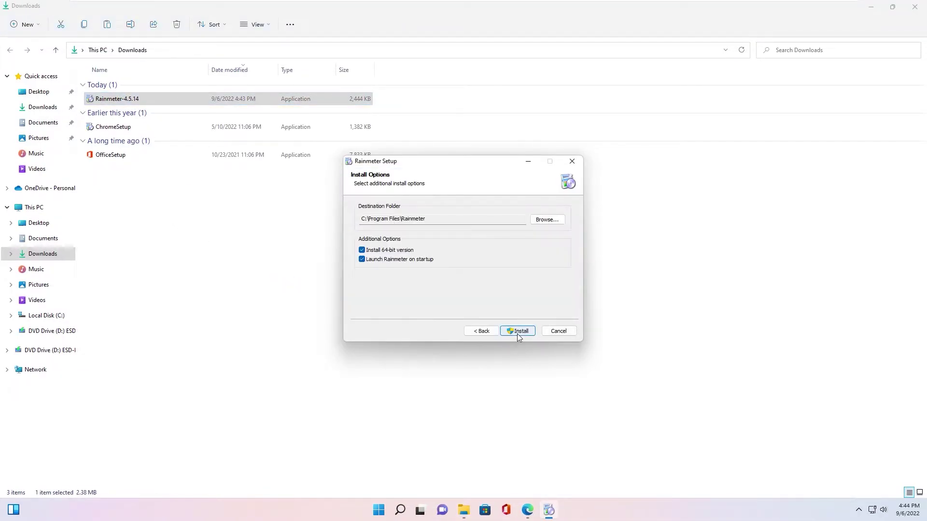
{"action": "left_click", "coordinate": [517, 334]}
{"action": "left_click", "coordinate": [515, 333]}
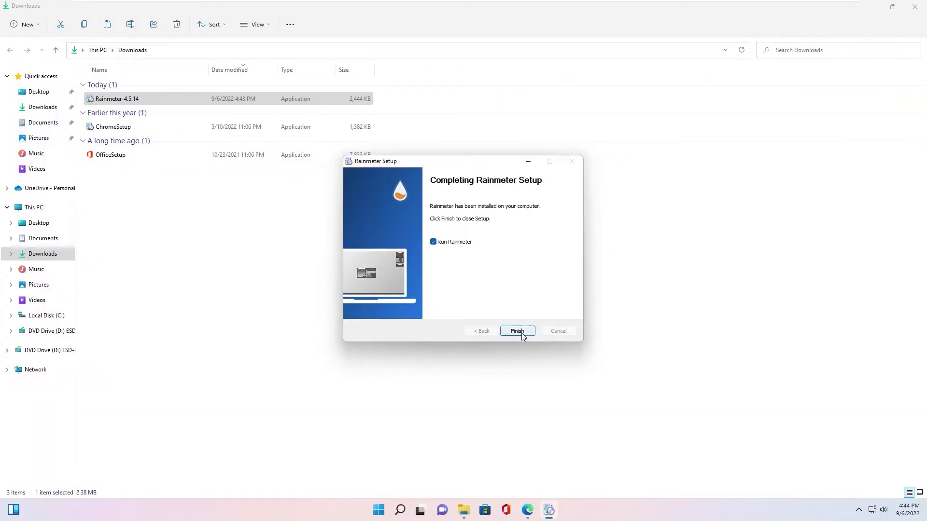
- Finish setup, close the Rainmeter welcome skin, and minimize the open windows
{"action": "left_click", "coordinate": [517, 331]}
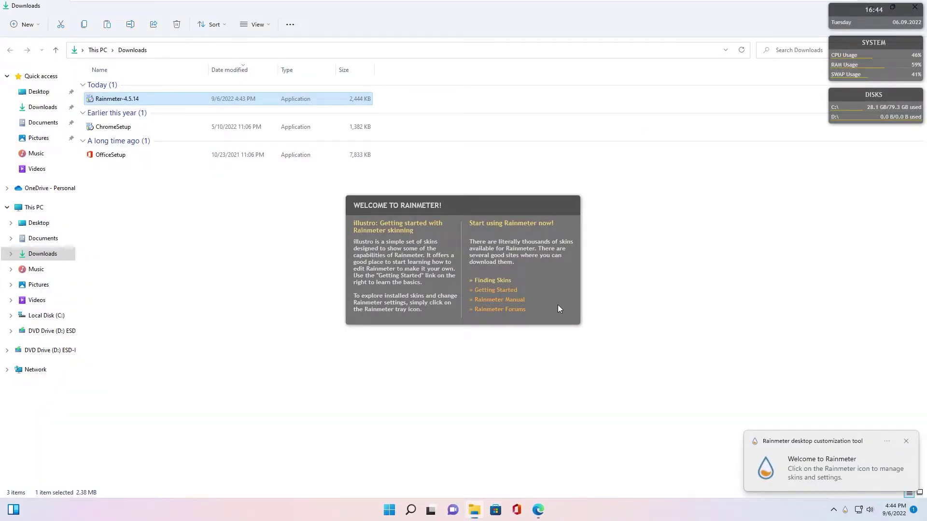
{"action": "right_click", "coordinate": [557, 307]}
{"action": "left_click", "coordinate": [580, 427]}
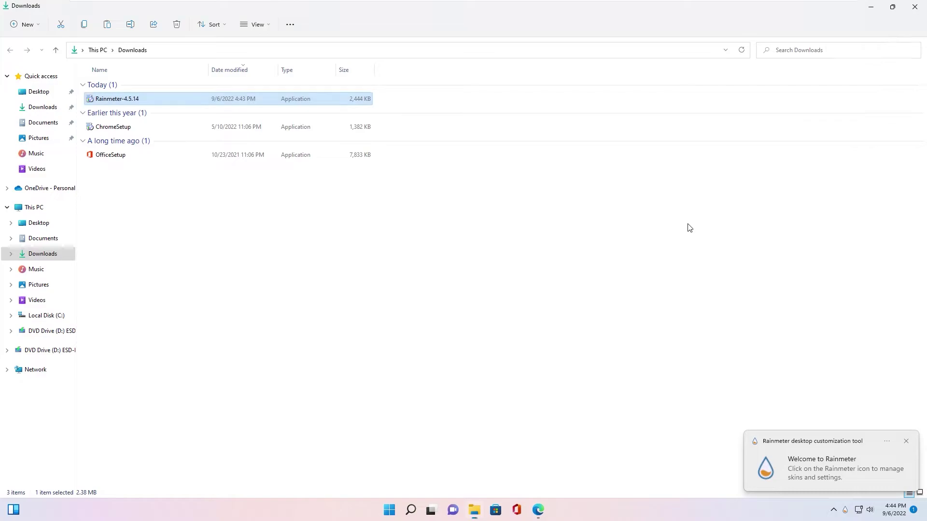
{"action": "left_click", "coordinate": [870, 8]}
{"action": "left_click", "coordinate": [867, 8]}
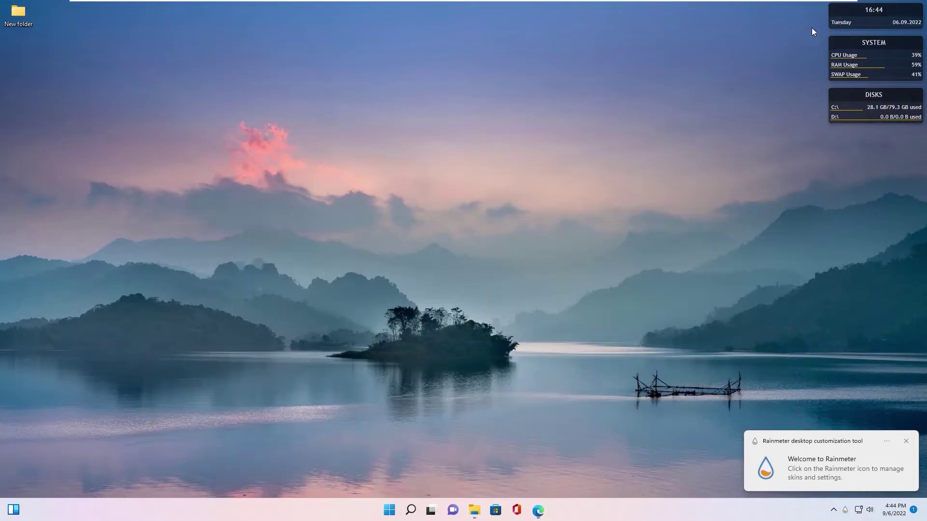
- Unload the default clock, system usage and disks skins
{"action": "right_click", "coordinate": [840, 13]}
{"action": "left_click", "coordinate": [850, 127]}
{"action": "right_click", "coordinate": [845, 40]}
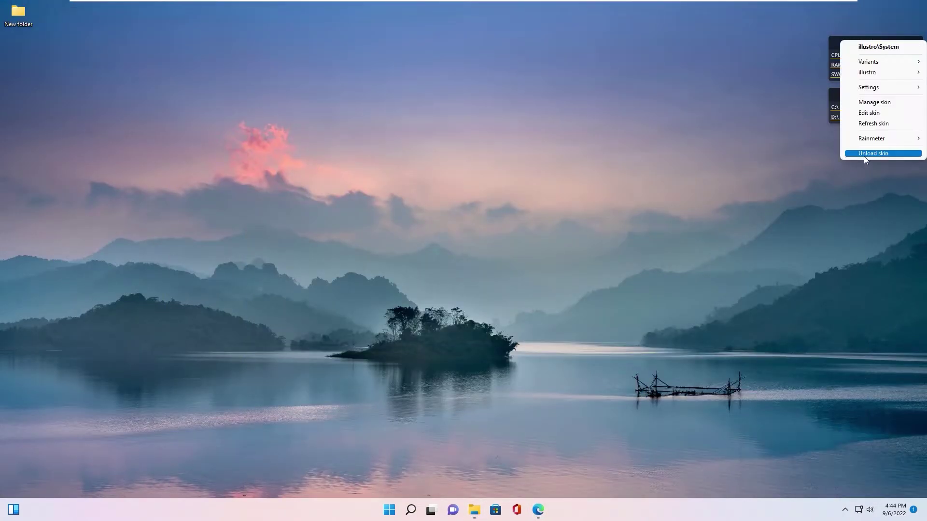
{"action": "left_click", "coordinate": [864, 156]}
{"action": "right_click", "coordinate": [851, 100]}
{"action": "left_click", "coordinate": [863, 210]}
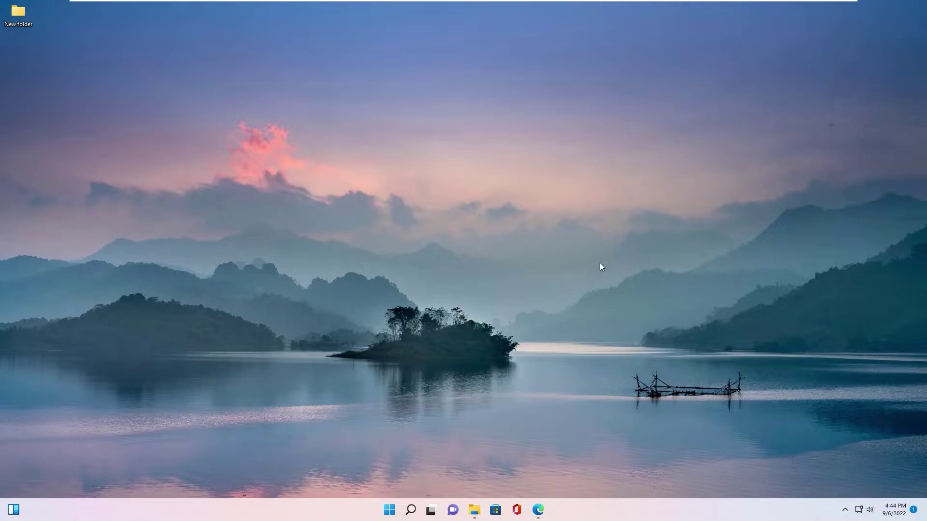
- Open Manage Rainmeter from the tray and open the illustro skin folder in Explorer
{"action": "left_click", "coordinate": [844, 514]}
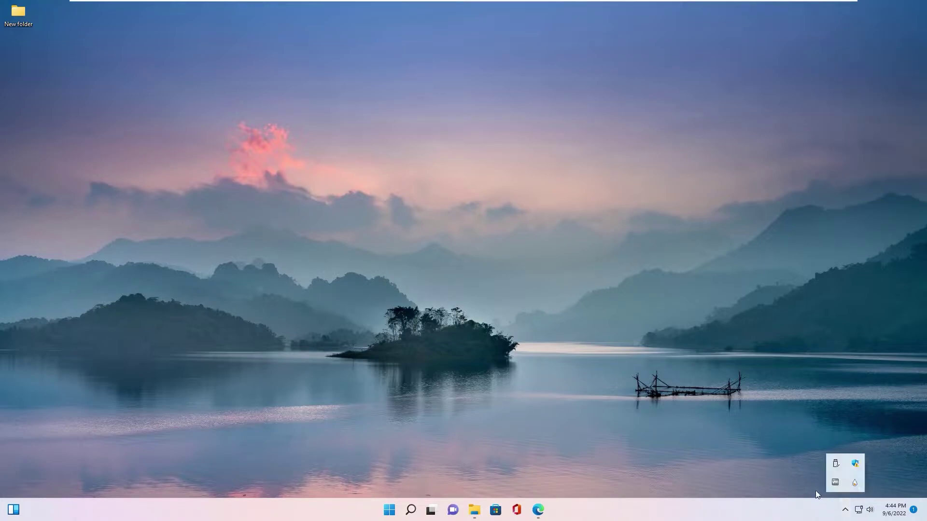
{"action": "left_click", "coordinate": [855, 483]}
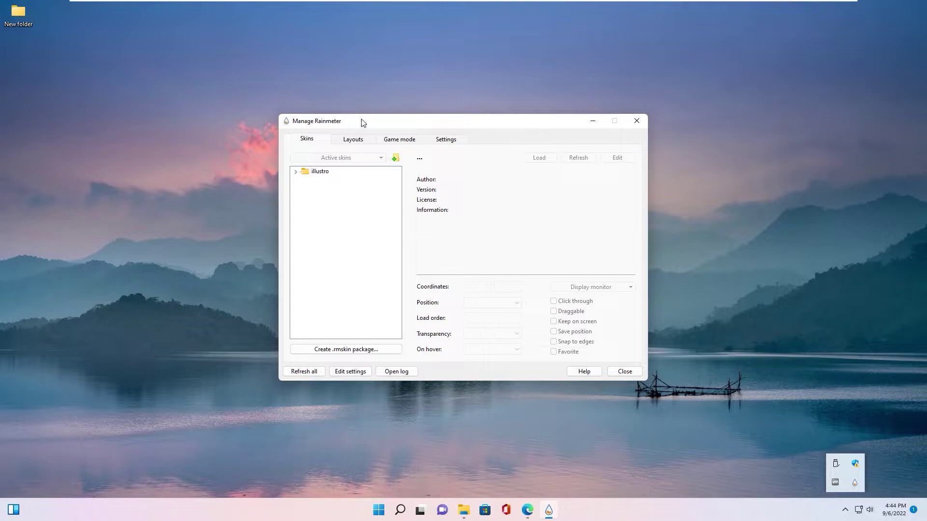
{"action": "left_click_drag", "start_coordinate": [363, 123], "coordinate": [345, 122]}
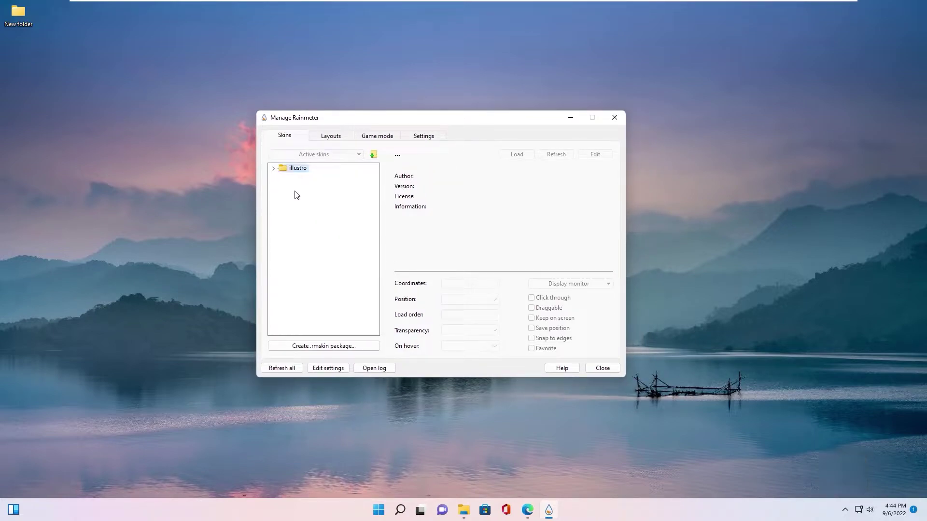
{"action": "right_click", "coordinate": [290, 170]}
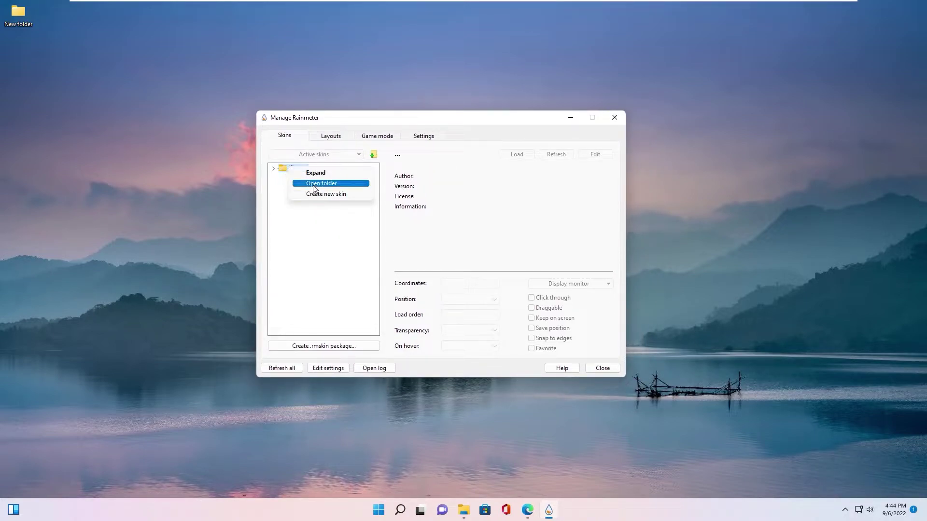
{"action": "left_click", "coordinate": [315, 184]}
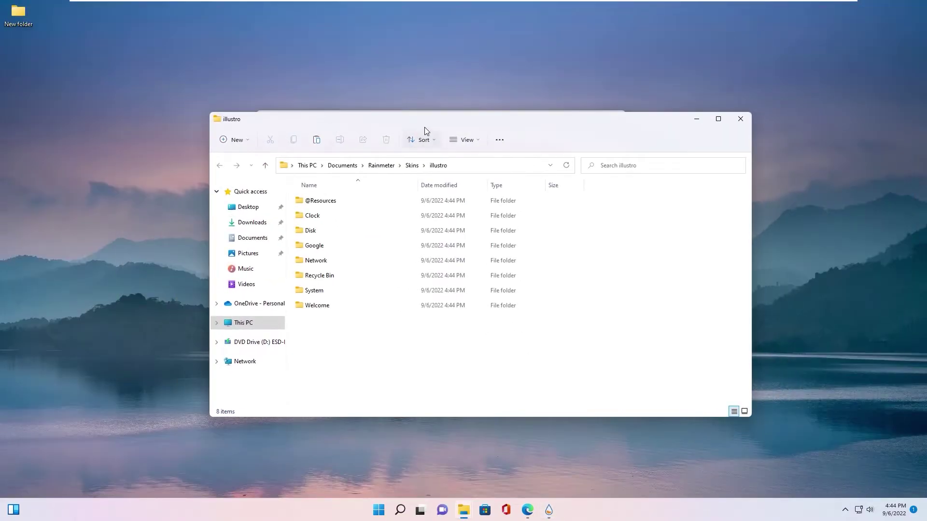
{"action": "left_click_drag", "start_coordinate": [425, 127], "coordinate": [538, 95]}
- Open Skins Rainmeter Package 1 inside New folder and select all five skin folders
{"action": "left_click", "coordinate": [522, 141]}
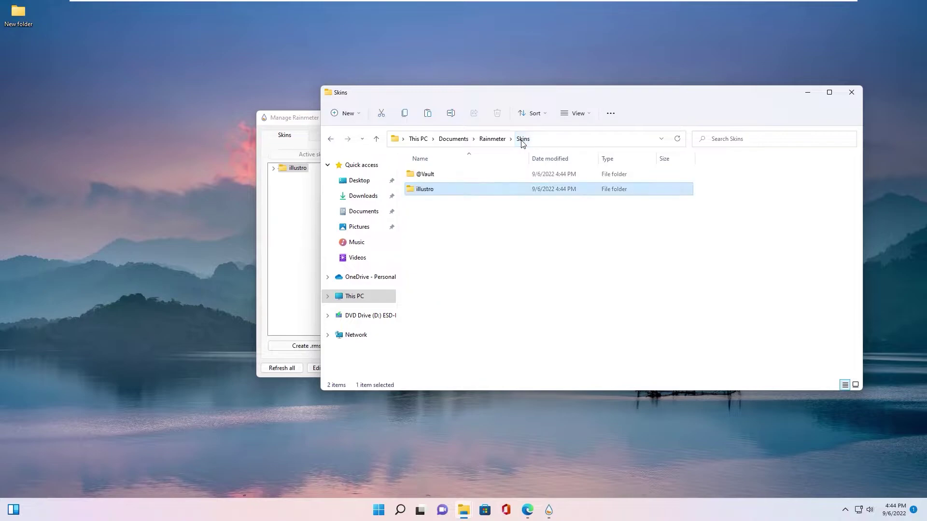
{"action": "left_click", "coordinate": [24, 17]}
{"action": "double_click", "coordinate": [17, 14]}
{"action": "left_click_drag", "start_coordinate": [483, 92], "coordinate": [330, 72]}
{"action": "double_click", "coordinate": [283, 156]}
{"action": "double_click", "coordinate": [290, 156]}
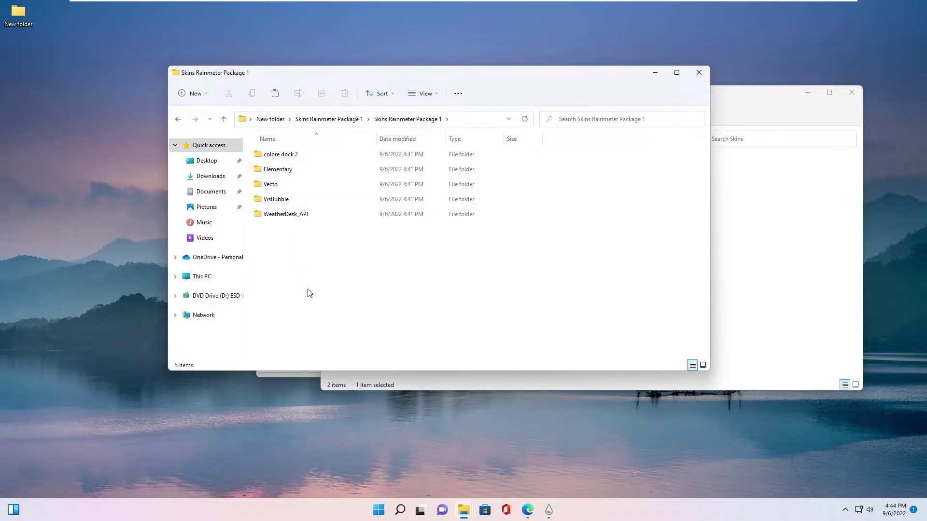
{"action": "left_click_drag", "start_coordinate": [309, 293], "coordinate": [247, 146]}
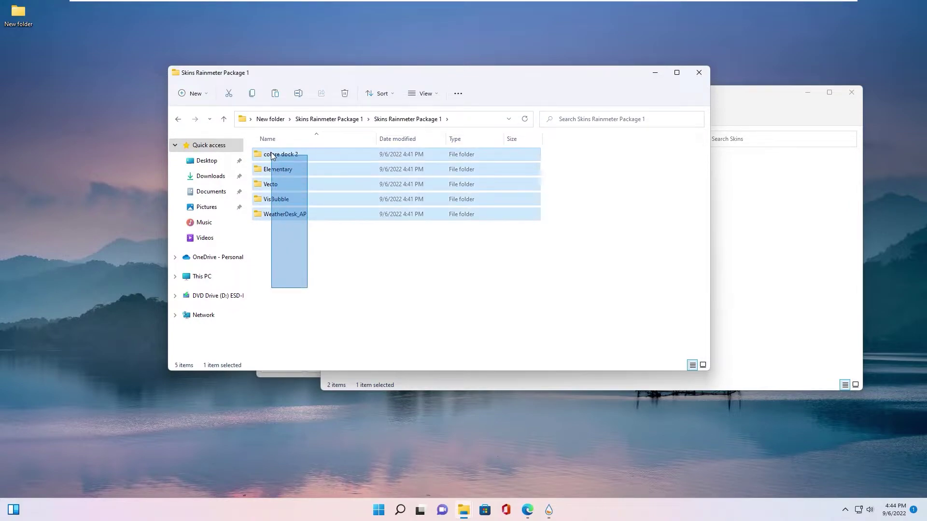
- Paste the five skin folders into Documents\Rainmeter\Skins
{"action": "left_click", "coordinate": [655, 76]}
{"action": "left_click", "coordinate": [446, 228]}
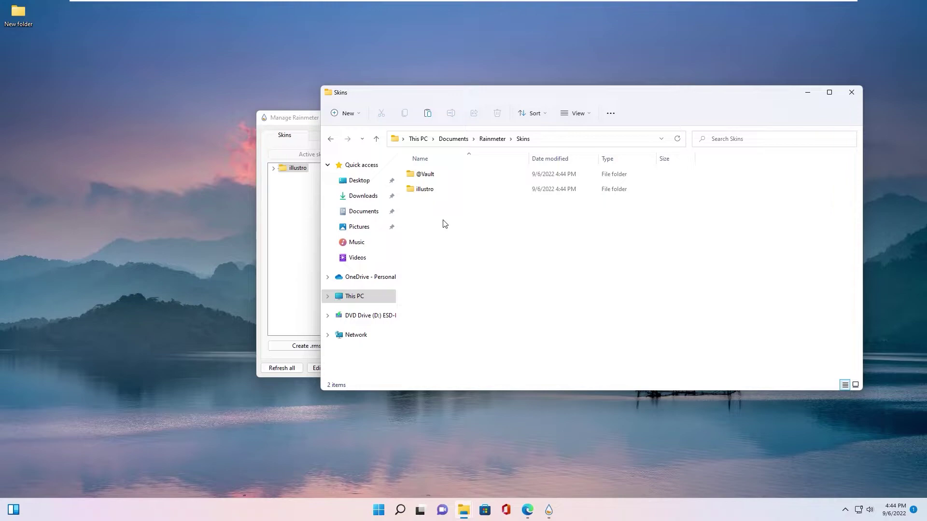
{"action": "right_click", "coordinate": [445, 224]}
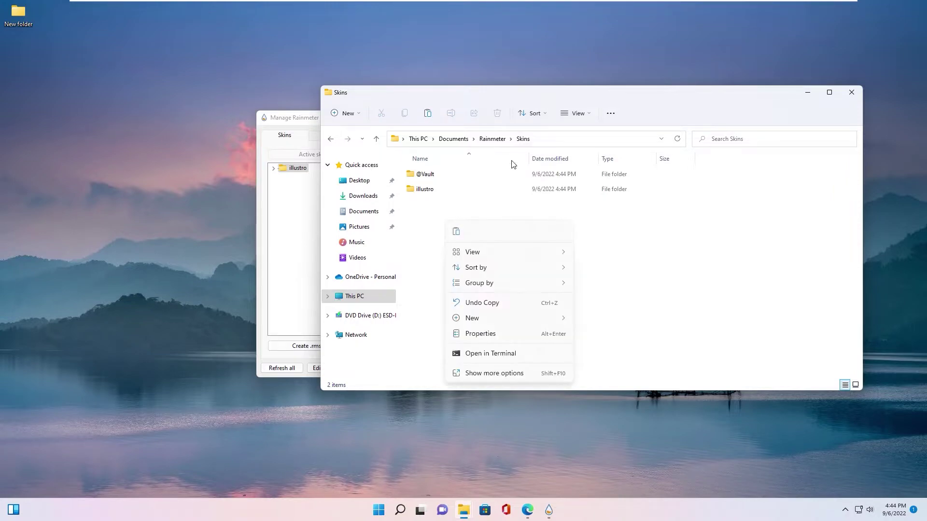
{"action": "left_click", "coordinate": [472, 377]}
{"action": "left_click", "coordinate": [497, 299]}
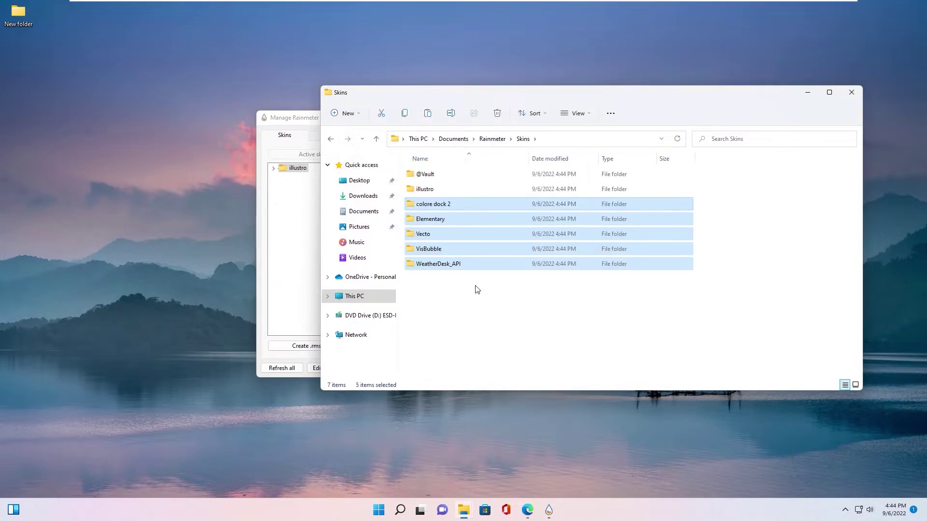
- Refresh all skins in Manage Rainmeter and select colore dock 2 in the refreshed list
{"action": "left_click", "coordinate": [806, 93]}
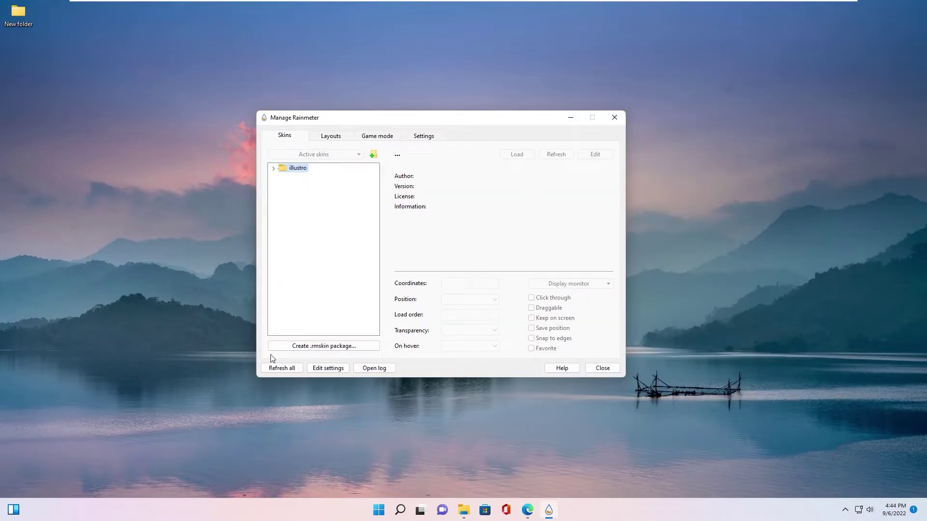
{"action": "left_click", "coordinate": [281, 368]}
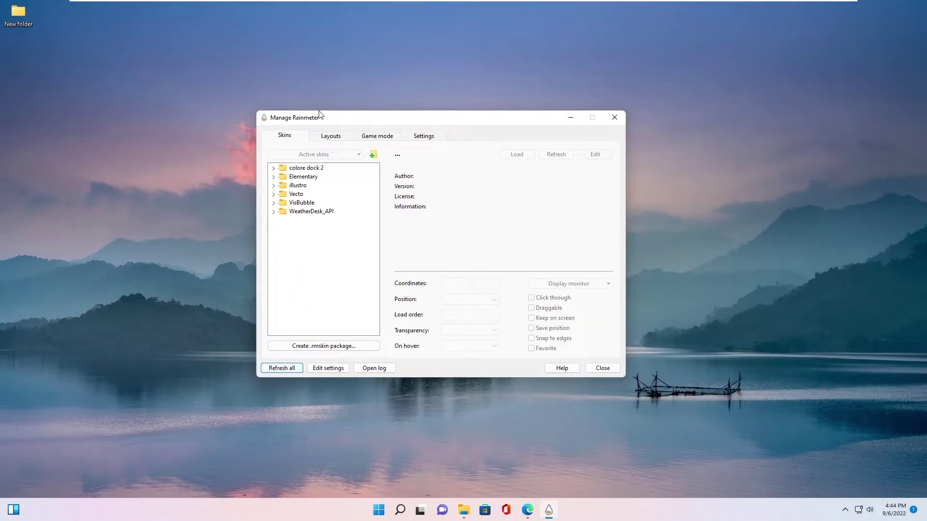
{"action": "left_click_drag", "start_coordinate": [351, 119], "coordinate": [299, 118]}
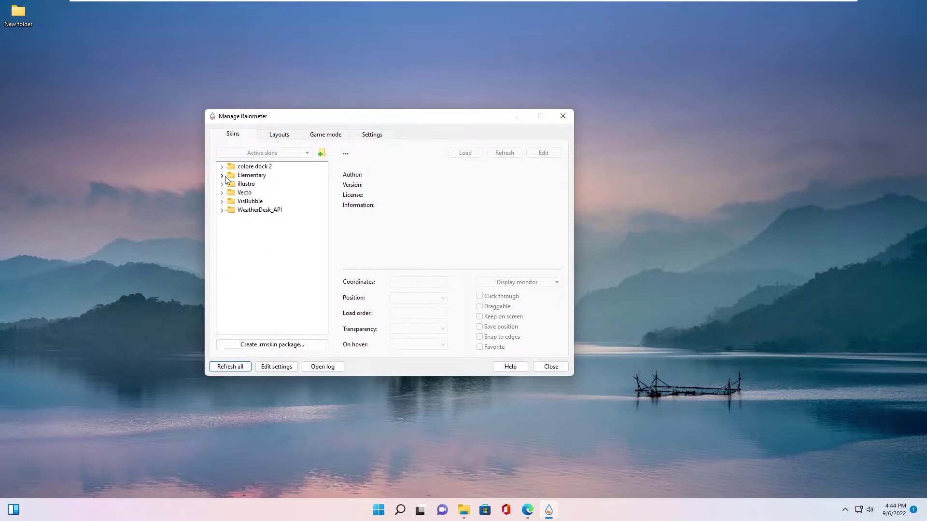
{"action": "left_click", "coordinate": [252, 257]}
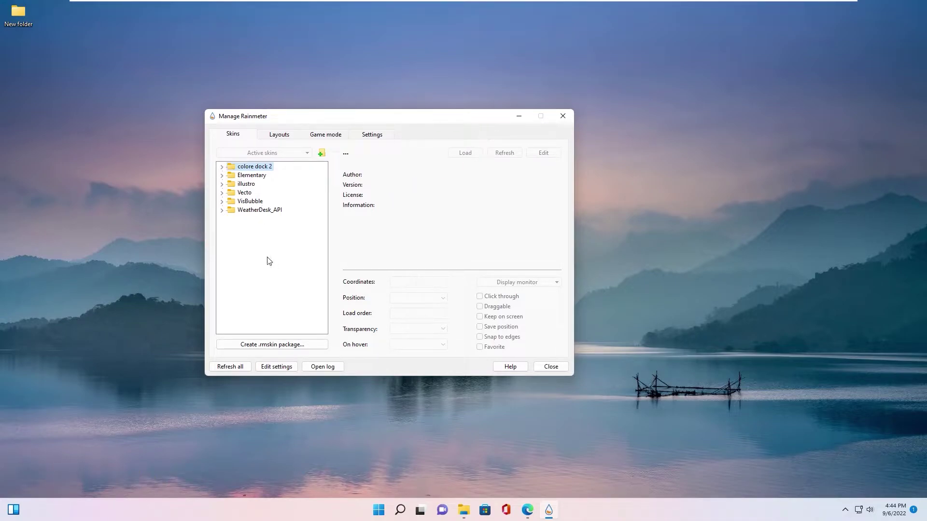
- Load colore dock 2's chrome.ini icon and set its position to On desktop
{"action": "left_click", "coordinate": [222, 167]}
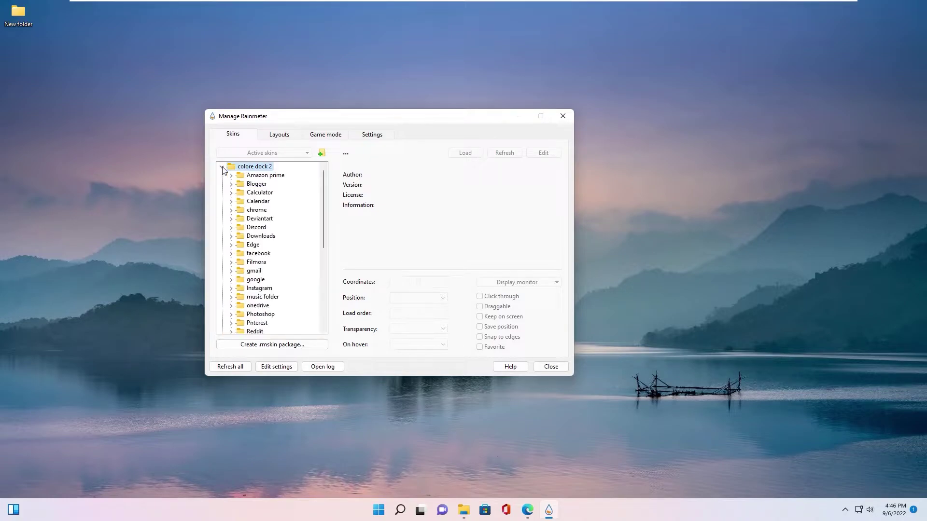
{"action": "scroll", "coordinate": [251, 213], "scroll_direction": "down", "scroll_amount": 4}
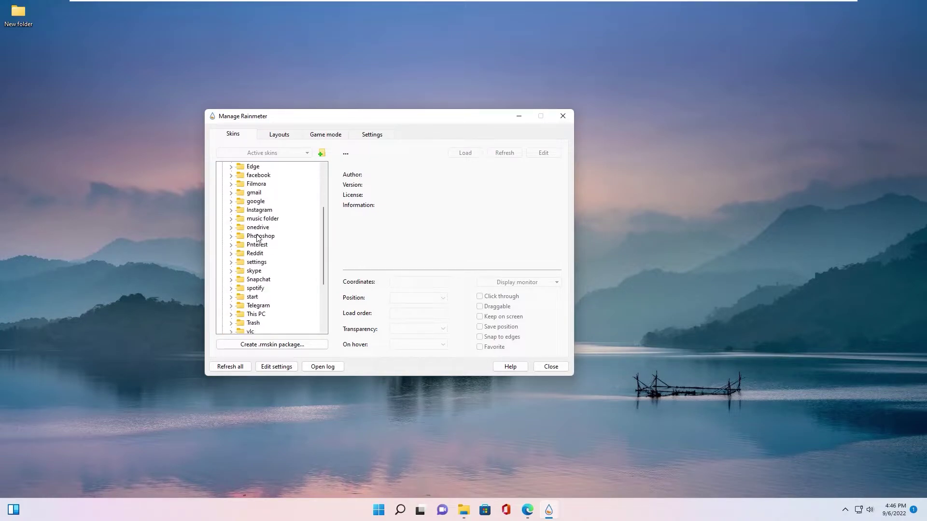
{"action": "scroll", "coordinate": [257, 238], "scroll_direction": "up", "scroll_amount": 4}
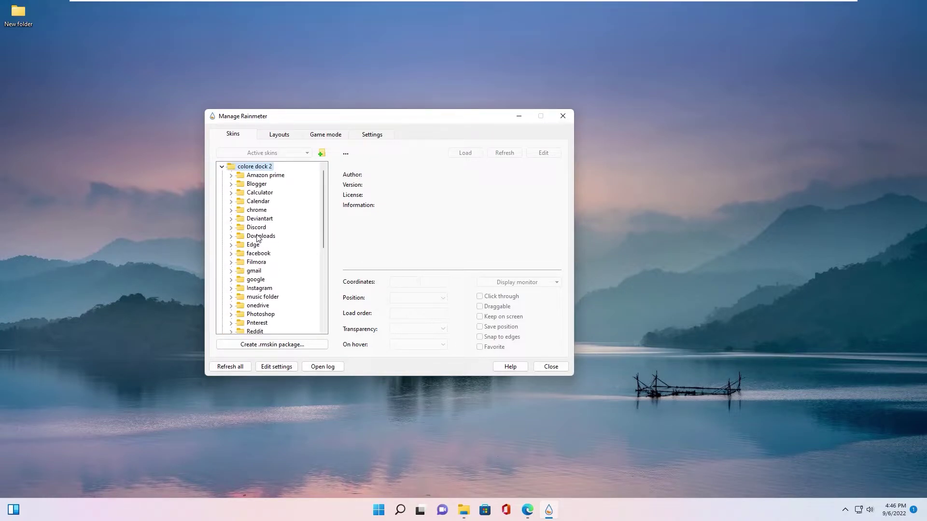
{"action": "left_click", "coordinate": [231, 211]}
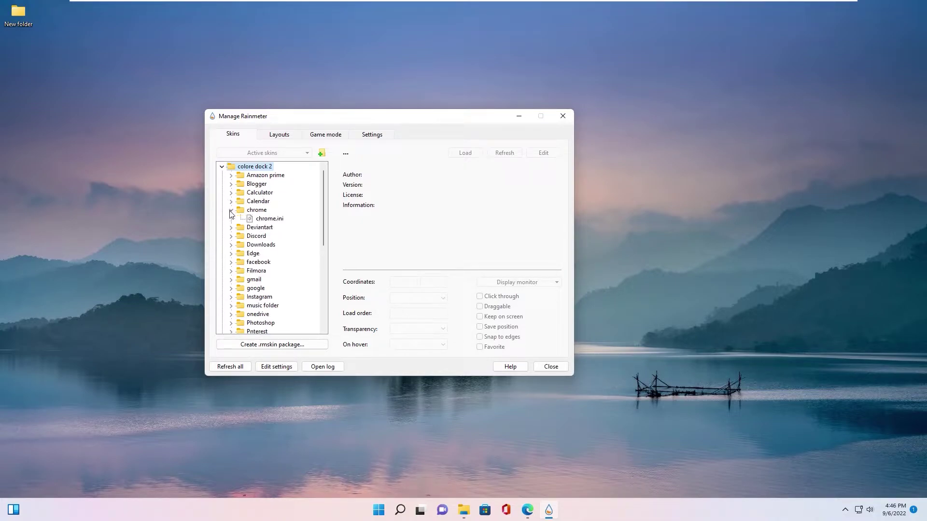
{"action": "right_click", "coordinate": [265, 219]}
{"action": "left_click", "coordinate": [290, 224]}
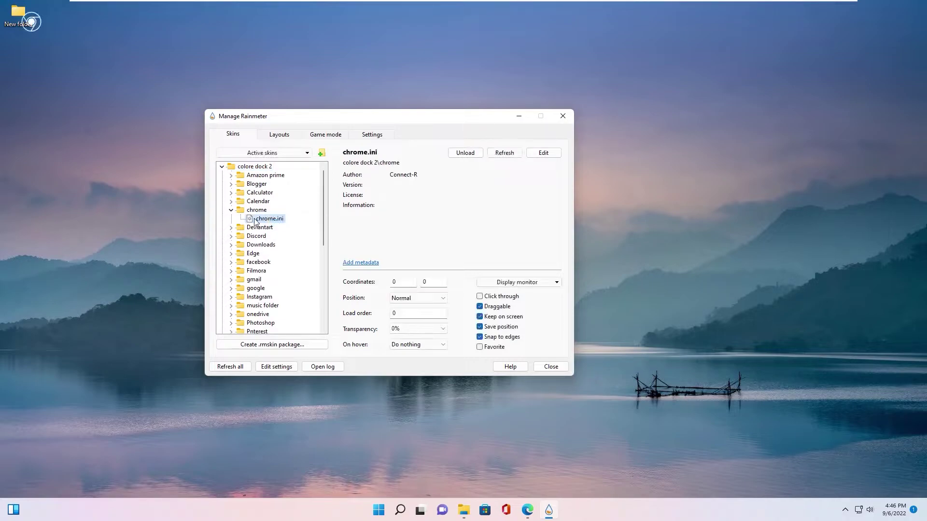
{"action": "left_click", "coordinate": [402, 297]}
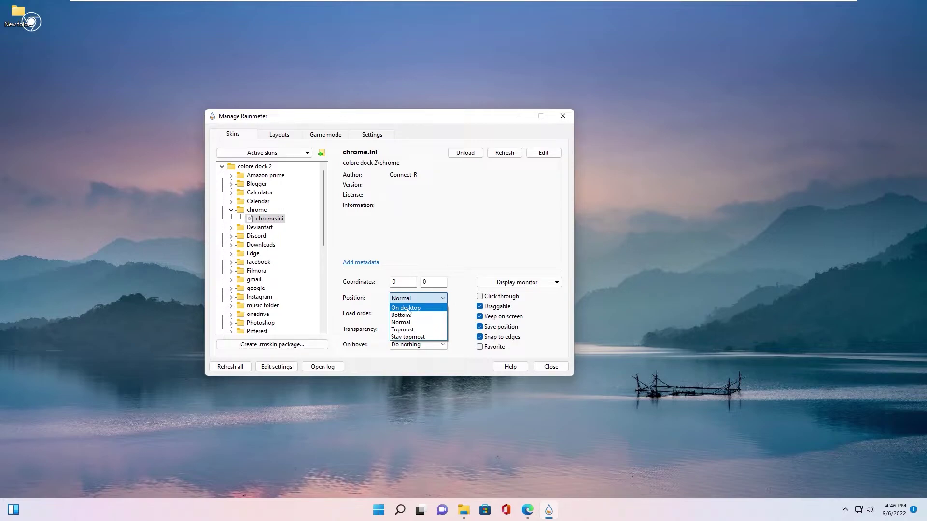
{"action": "left_click", "coordinate": [407, 308]}
{"action": "left_click", "coordinate": [231, 210]}
- Load the Edge.ini dock icon and set its position to On desktop
{"action": "left_click", "coordinate": [231, 245]}
{"action": "right_click", "coordinate": [253, 256]}
{"action": "left_click", "coordinate": [273, 267]}
{"action": "left_click", "coordinate": [405, 298]}
{"action": "left_click", "coordinate": [403, 309]}
{"action": "left_click", "coordinate": [232, 245]}
- Load the This PC.ini dock icon and set its position to On desktop
{"action": "scroll", "coordinate": [230, 261], "scroll_direction": "down", "scroll_amount": 5}
{"action": "left_click", "coordinate": [231, 262]}
{"action": "right_click", "coordinate": [267, 270]}
{"action": "left_click", "coordinate": [278, 280]}
{"action": "left_click", "coordinate": [419, 298]}
{"action": "left_click", "coordinate": [422, 303]}
{"action": "left_click", "coordinate": [230, 262]}
- Load the YouTube.ini dock icon and set its position to On desktop
{"action": "left_click", "coordinate": [231, 305]}
{"action": "right_click", "coordinate": [268, 314]}
{"action": "left_click", "coordinate": [280, 323]}
{"action": "left_click", "coordinate": [417, 298]}
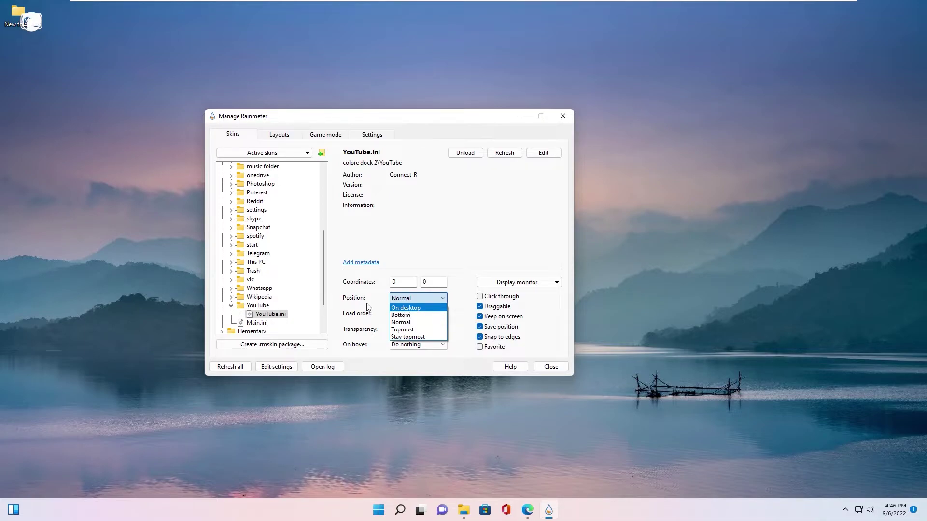
{"action": "left_click", "coordinate": [407, 308]}
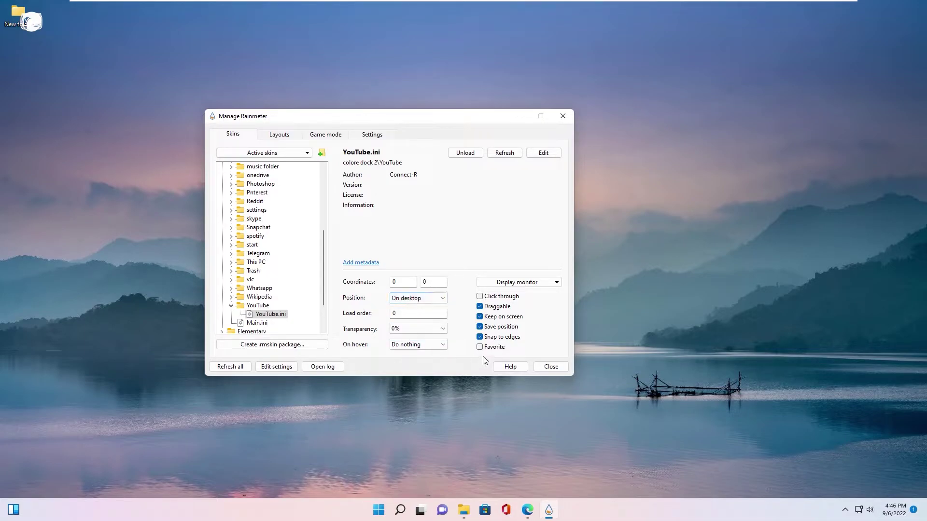
{"action": "scroll", "coordinate": [260, 242], "scroll_direction": "up", "scroll_amount": 5}
{"action": "left_click", "coordinate": [222, 167]}
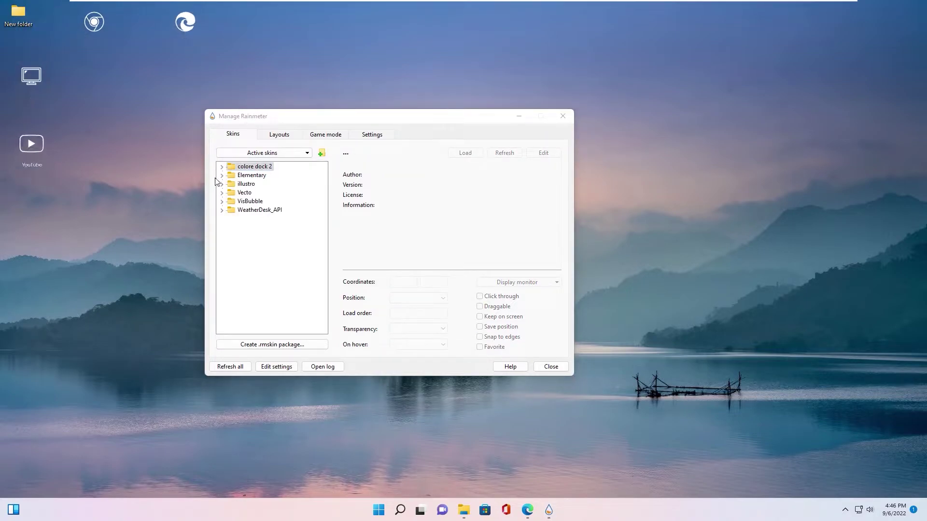
- Load Elementary's analog.ini clock and set its position to On desktop
{"action": "left_click", "coordinate": [222, 176]}
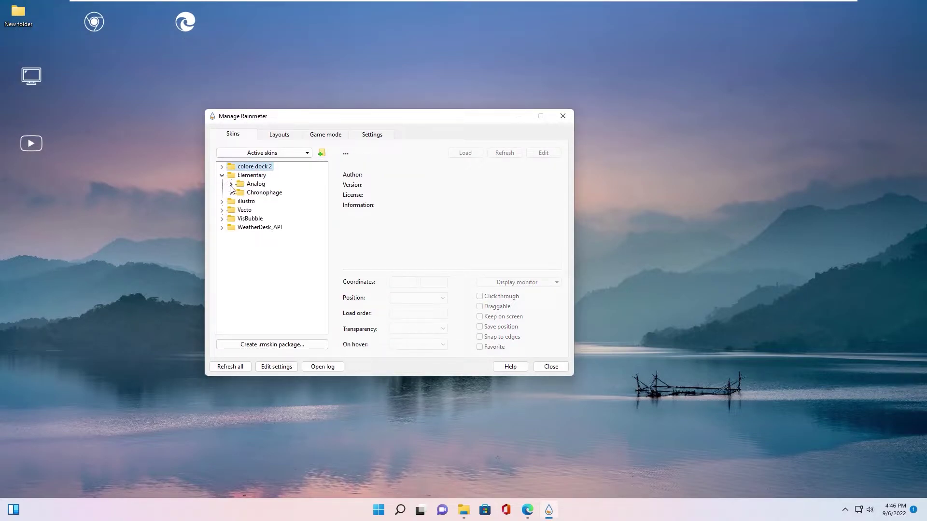
{"action": "left_click", "coordinate": [231, 184]}
{"action": "right_click", "coordinate": [251, 194]}
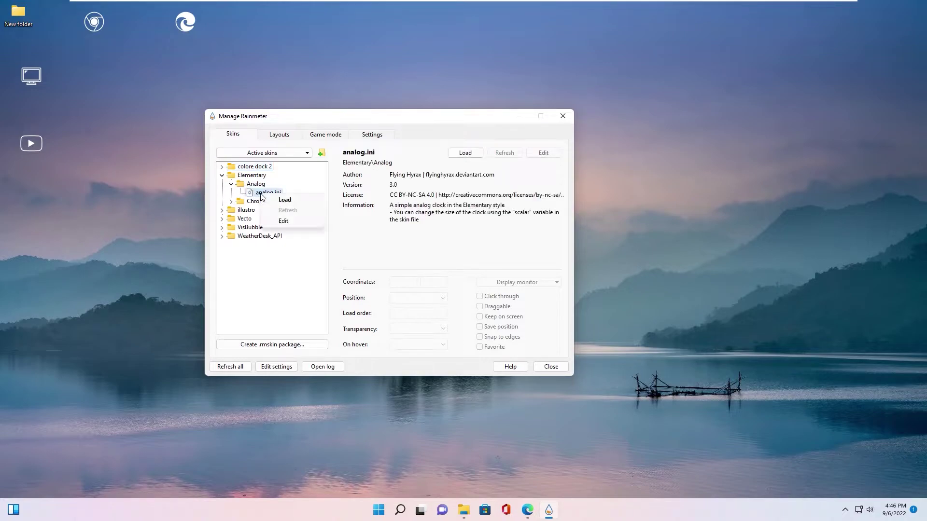
{"action": "left_click", "coordinate": [278, 200]}
{"action": "left_click", "coordinate": [424, 298]}
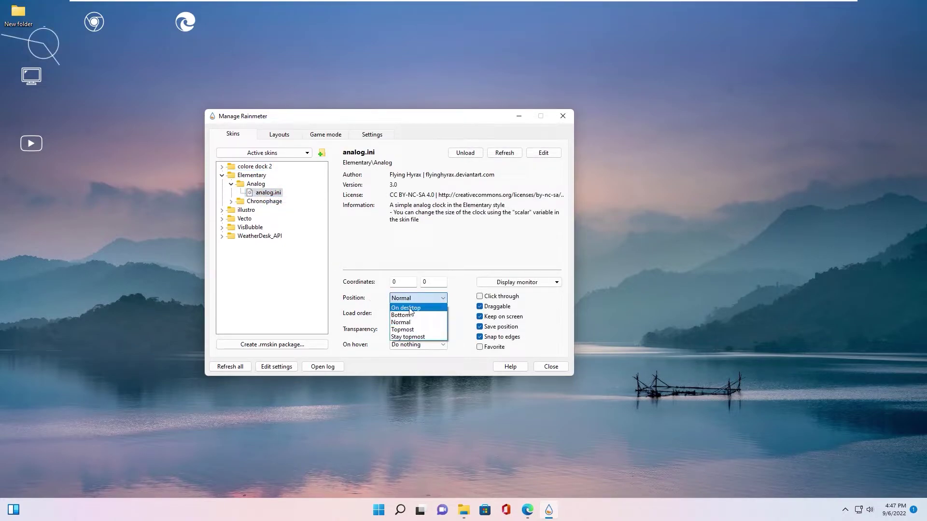
{"action": "left_click", "coordinate": [408, 339]}
- Load Elementary's Chronophage chrono.ini date skin, positioned On desktop
{"action": "left_click", "coordinate": [231, 201]}
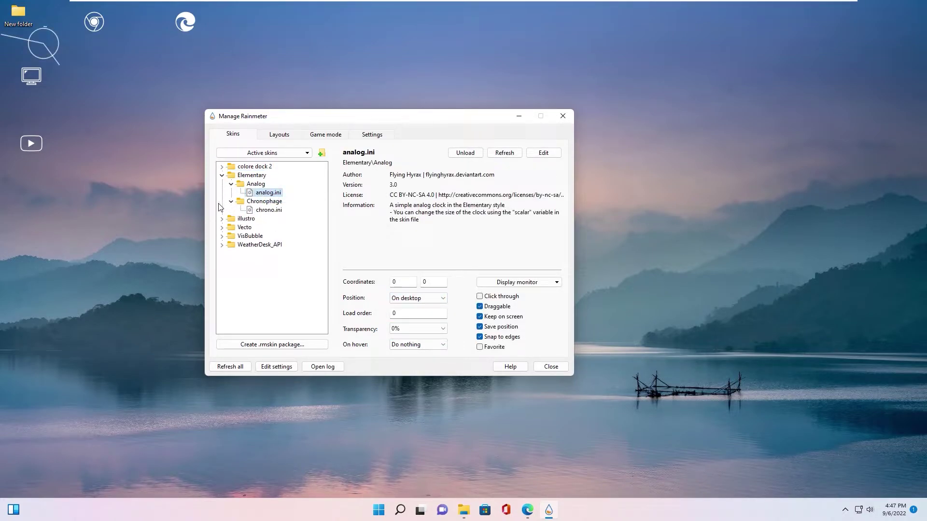
{"action": "right_click", "coordinate": [265, 211]}
{"action": "left_click", "coordinate": [282, 218]}
{"action": "left_click", "coordinate": [416, 298]}
{"action": "left_click", "coordinate": [408, 340]}
{"action": "left_click", "coordinate": [222, 175]}
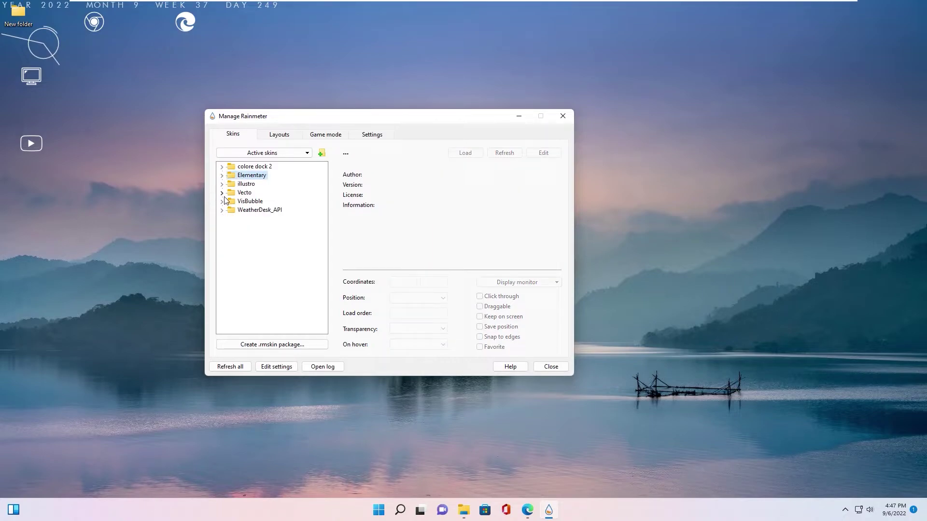
- Load Vecto's Date.ini time-and-date skin and set its position to On desktop
{"action": "left_click", "coordinate": [222, 193]}
{"action": "left_click", "coordinate": [231, 201]}
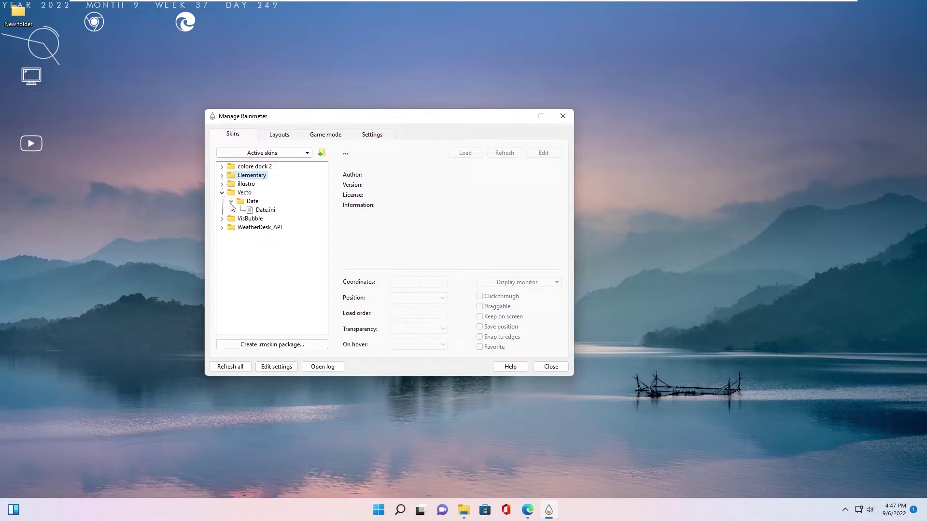
{"action": "right_click", "coordinate": [263, 212]}
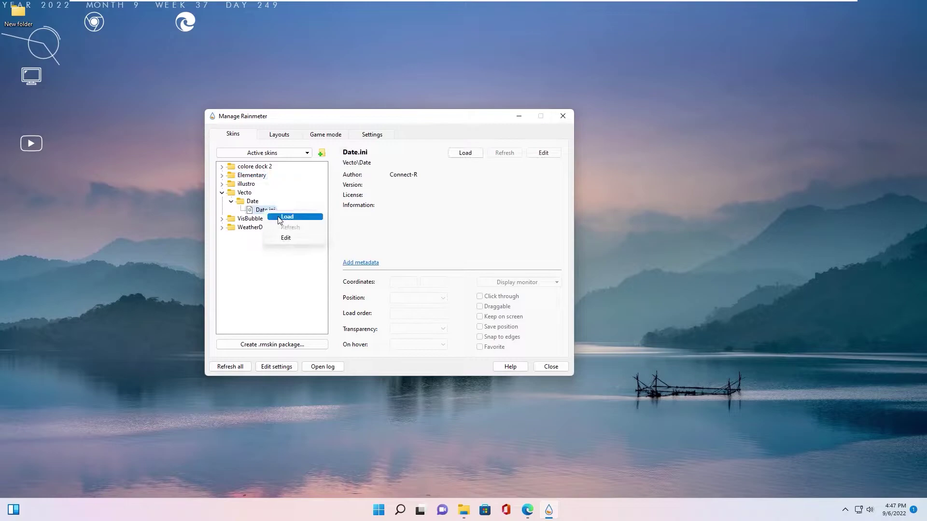
{"action": "left_click", "coordinate": [283, 218]}
{"action": "left_click", "coordinate": [412, 298]}
{"action": "left_click", "coordinate": [411, 320]}
{"action": "left_click", "coordinate": [222, 193]}
{"action": "left_click", "coordinate": [222, 201]}
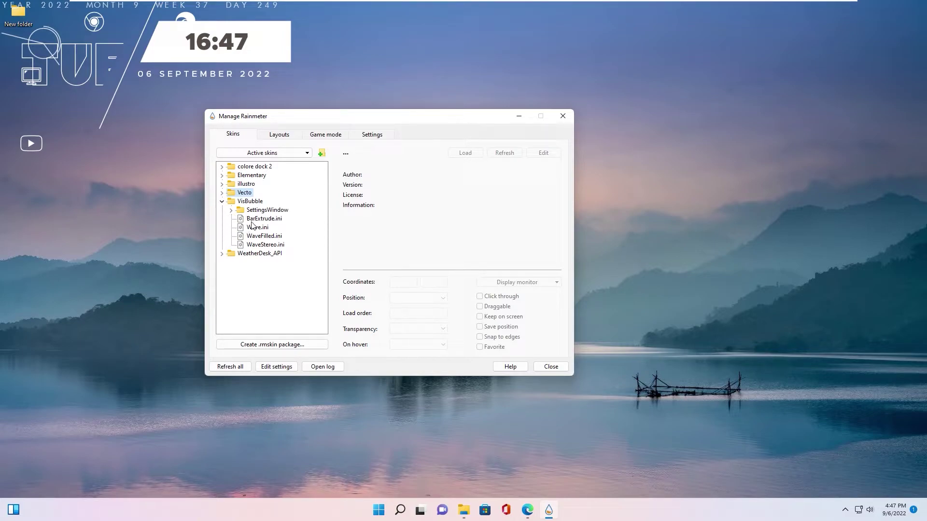
- Load VisBubble's BarExtrude.ini visualizer and set its position to On desktop
{"action": "right_click", "coordinate": [254, 221]}
{"action": "left_click", "coordinate": [275, 229]}
{"action": "left_click", "coordinate": [411, 298]}
{"action": "left_click", "coordinate": [403, 338]}
{"action": "left_click", "coordinate": [222, 201]}
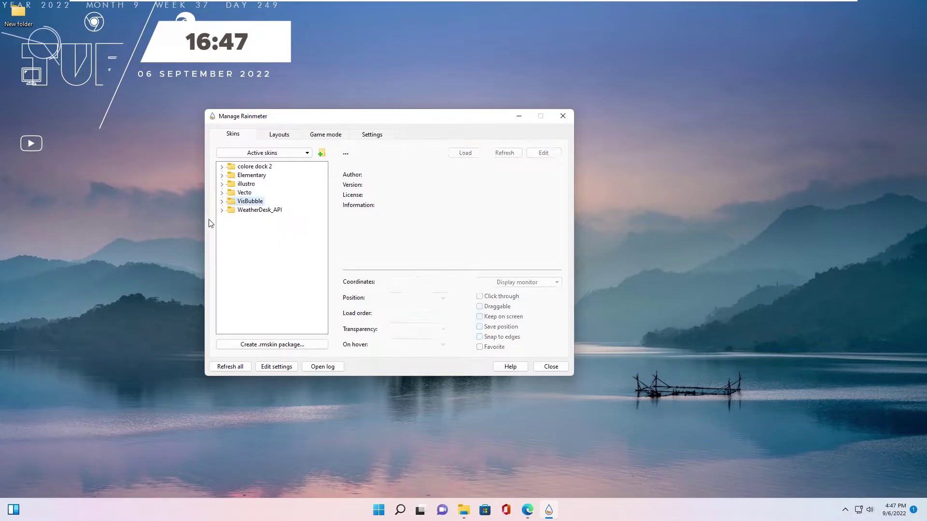
- Load WeatherDesk_API's WeatherDesk.ini skin and set its position to On desktop
{"action": "left_click", "coordinate": [221, 211]}
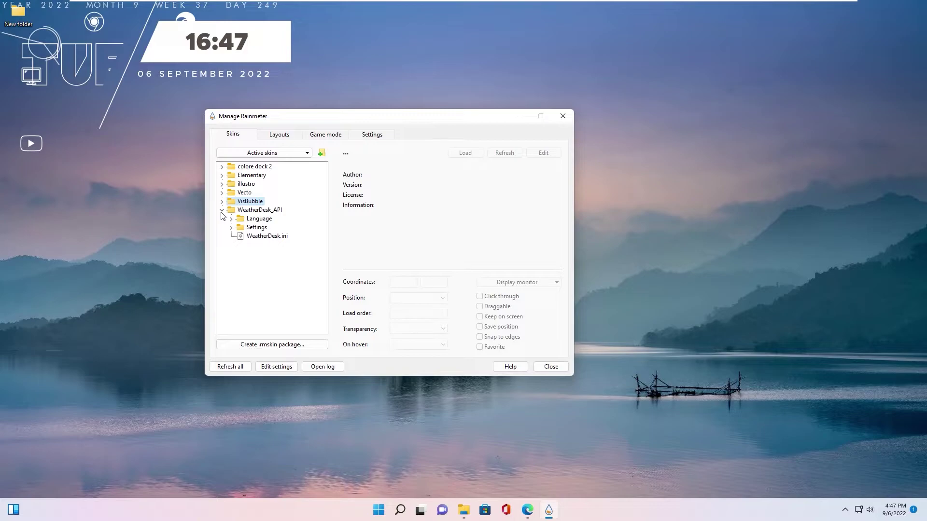
{"action": "right_click", "coordinate": [255, 238]}
{"action": "left_click", "coordinate": [275, 245]}
{"action": "left_click", "coordinate": [416, 298]}
{"action": "left_click", "coordinate": [406, 306]}
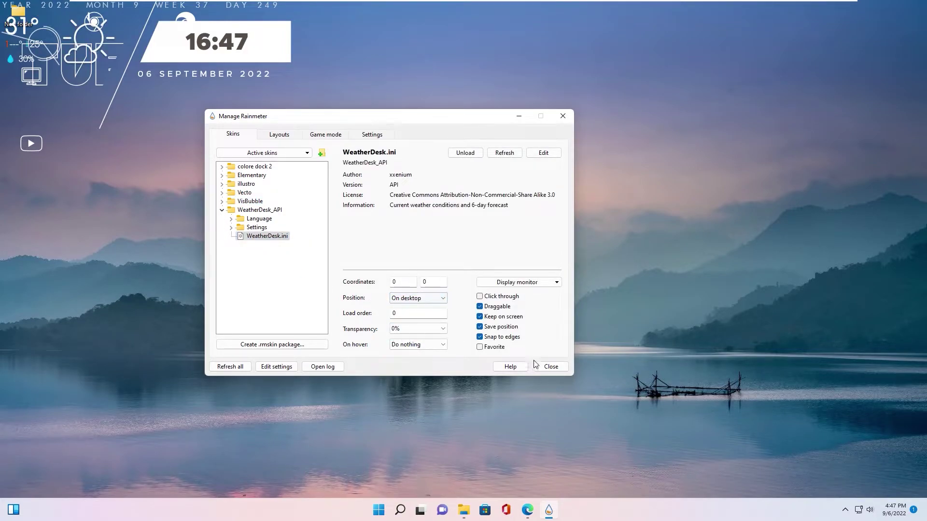
- Drag the clock and date skins to the screen centre, then reopen Manage Rainmeter from the tray
{"action": "left_click", "coordinate": [550, 366]}
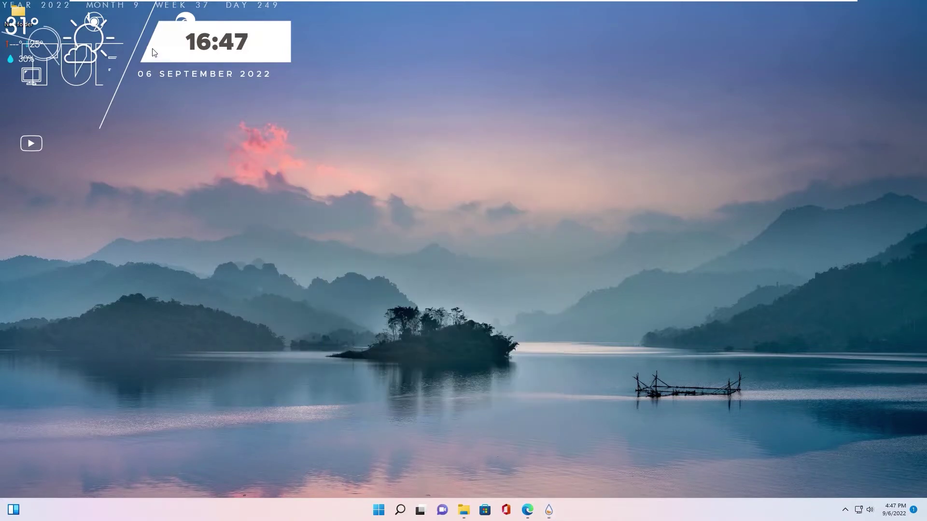
{"action": "left_click_drag", "start_coordinate": [153, 52], "coordinate": [478, 192]}
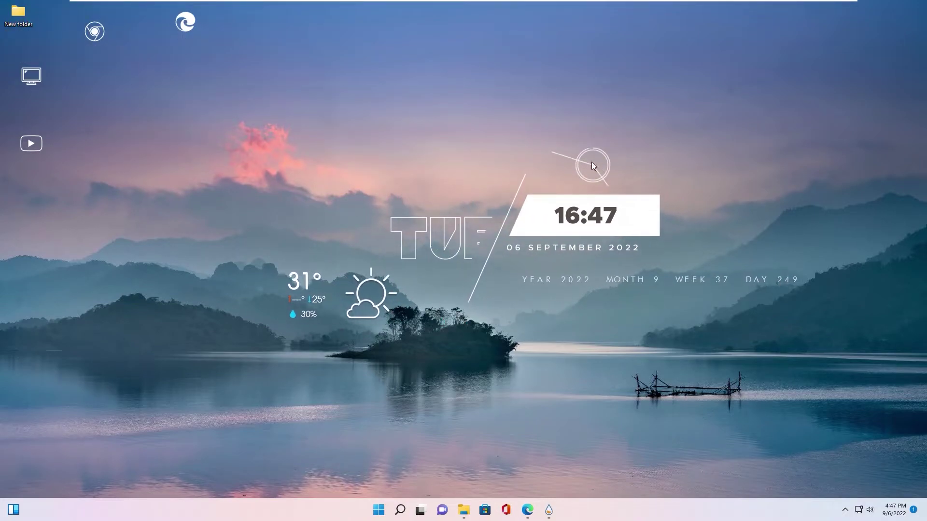
{"action": "mouse_move", "coordinate": [340, 299]}
{"action": "left_click", "coordinate": [549, 510]}
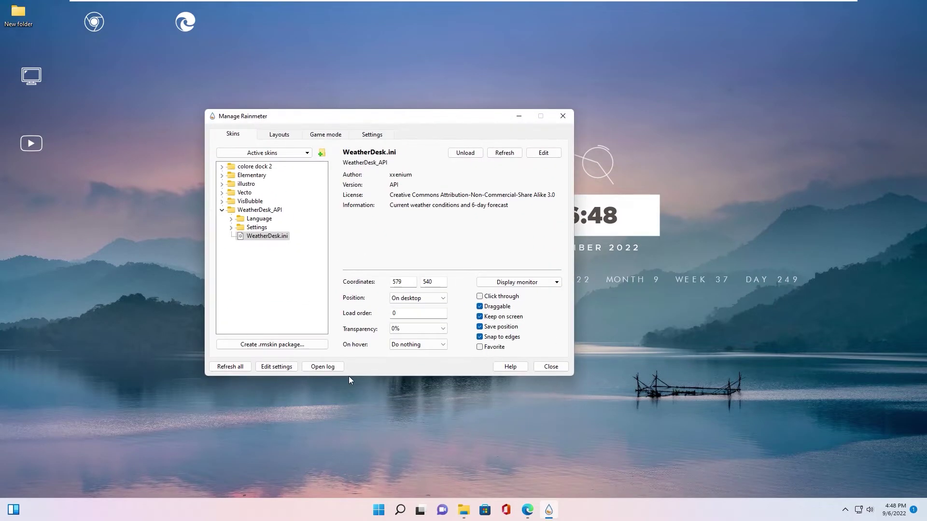
- Load the WeatherDesk_API Settings.ini panel and move it to the centre-right of the screen
{"action": "left_click", "coordinate": [230, 228]}
{"action": "right_click", "coordinate": [262, 241]}
{"action": "left_click", "coordinate": [280, 246]}
{"action": "left_click", "coordinate": [519, 115]}
{"action": "left_click_drag", "start_coordinate": [91, 9], "coordinate": [488, 163]}
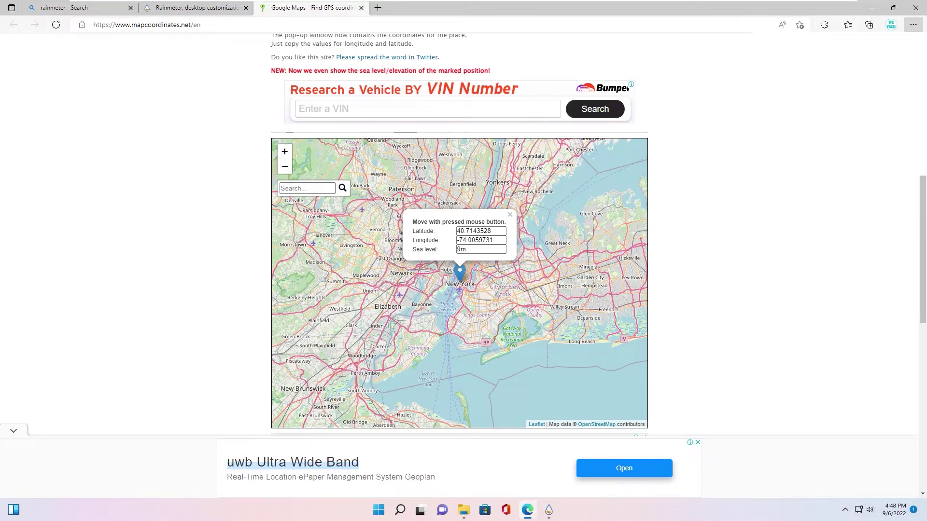
- Search mapcoordinates.net and pick the suggestion that places the marker at Bletchley, Milton Keynes
{"action": "left_click", "coordinate": [307, 189]}
{"action": "type", "text": "newy ro"}
{"action": "key", "text": "BackSpace"}
{"action": "key", "text": "BackSpace"}
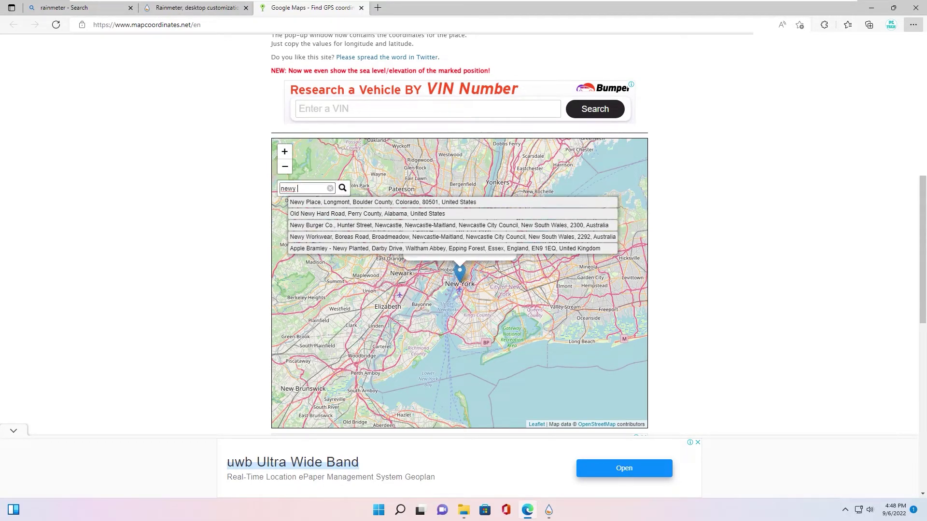
{"action": "key", "text": "BackSpace"}
{"action": "key", "text": "BackSpace"}
{"action": "type", "text": "yorks"}
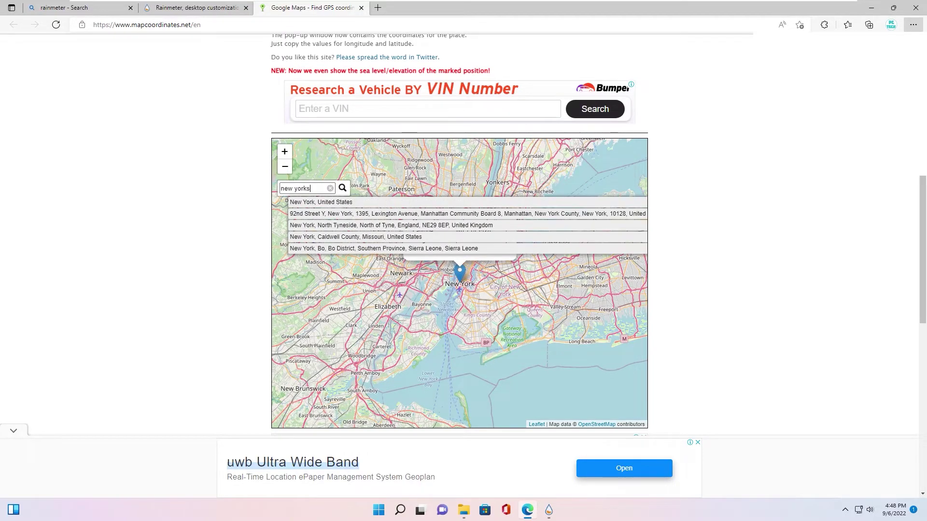
{"action": "left_click", "coordinate": [305, 202]}
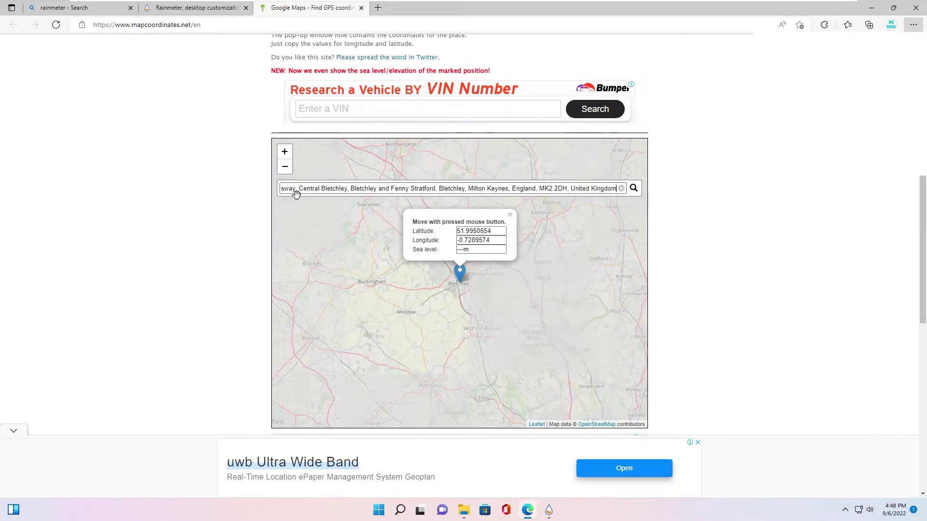
{"action": "left_click", "coordinate": [633, 189]}
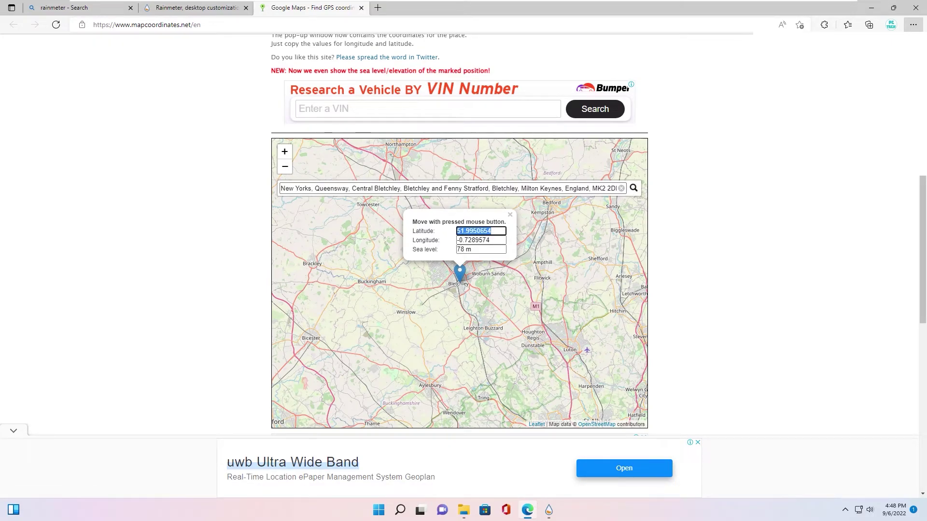
- Paste 51.9950654 into the weather panel's LATITUDE field and confirm it
{"action": "left_click", "coordinate": [872, 7]}
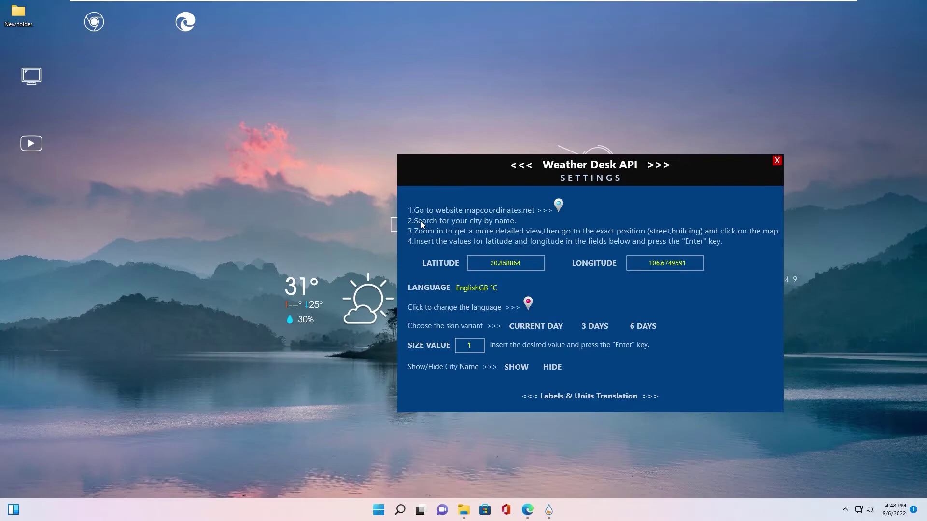
{"action": "left_click", "coordinate": [456, 243]}
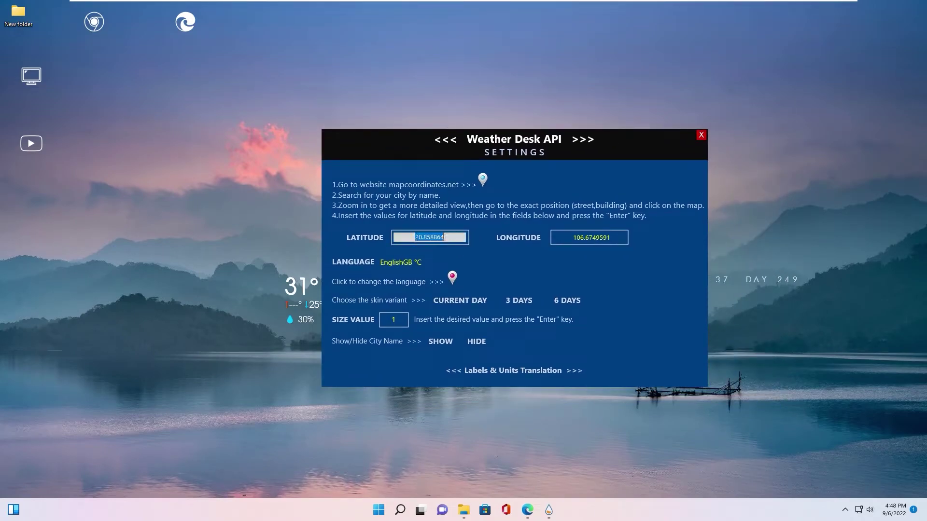
{"action": "type", "text": "51.9950654"}
{"action": "key", "text": "Return"}
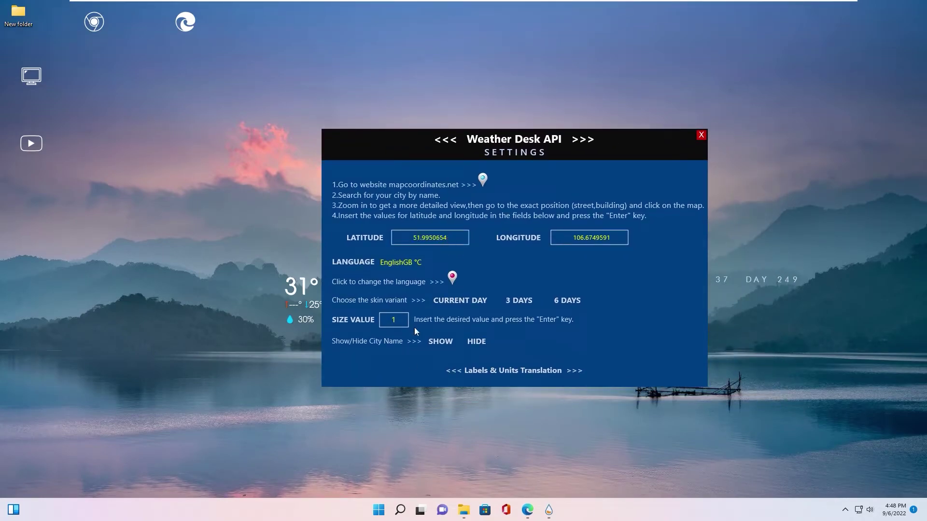
- Copy the longitude from the website and set LONGITUDE to -0.7289574
{"action": "left_click", "coordinate": [527, 509]}
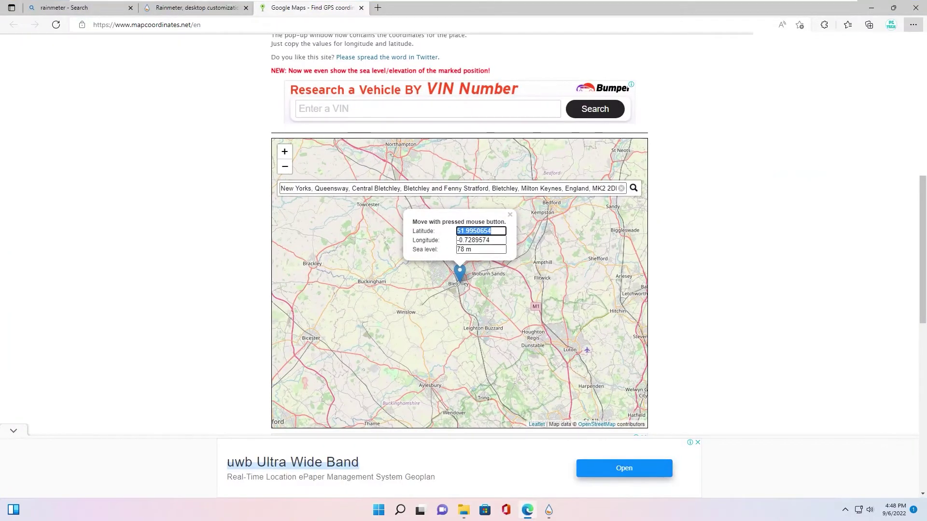
{"action": "left_click", "coordinate": [490, 240]}
{"action": "key", "text": "ctrl+a"}
{"action": "key", "text": "ctrl+c"}
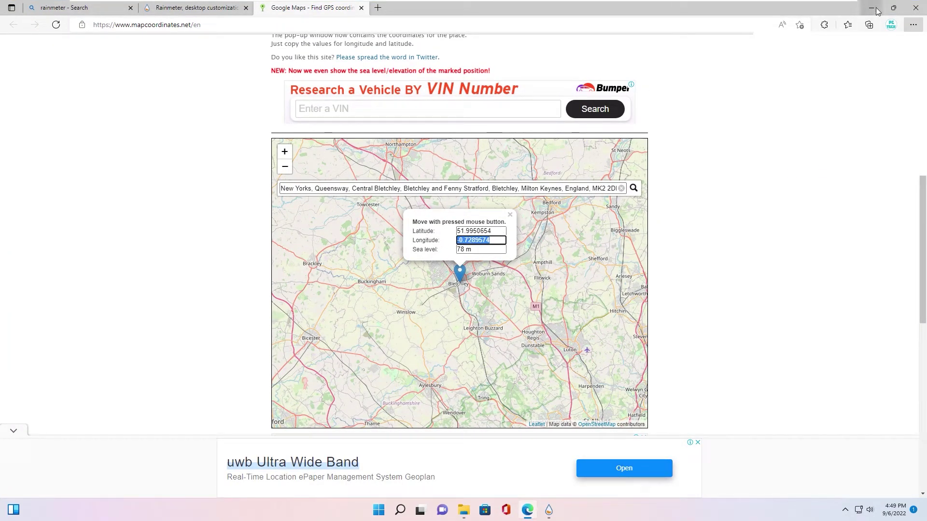
{"action": "left_click", "coordinate": [872, 8]}
{"action": "left_click", "coordinate": [614, 238]}
{"action": "key", "text": "ctrl+v"}
{"action": "key", "text": "Return"}
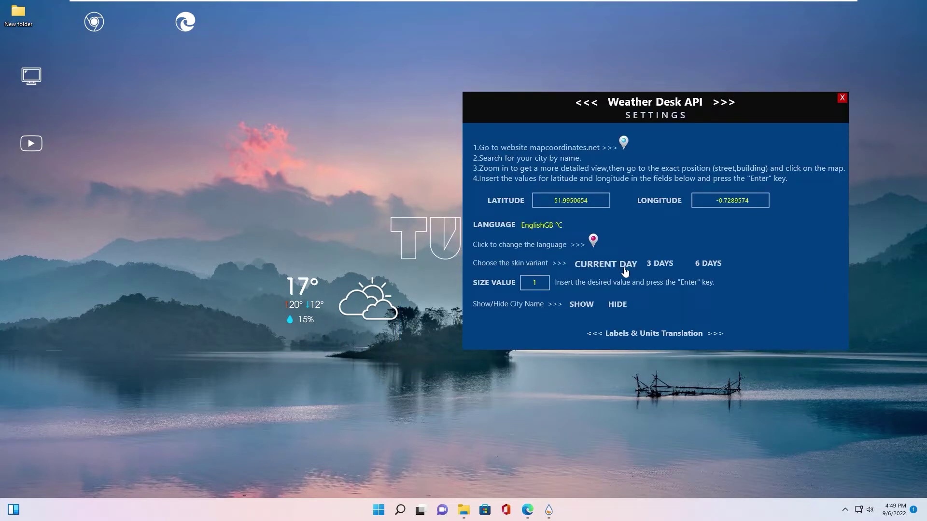
- Try the 3-day and 6-day layouts, return to Current Day, and move the widget beside the clock
{"action": "left_click", "coordinate": [660, 264]}
{"action": "left_click", "coordinate": [711, 264]}
{"action": "left_click_drag", "start_coordinate": [214, 242], "coordinate": [211, 242]}
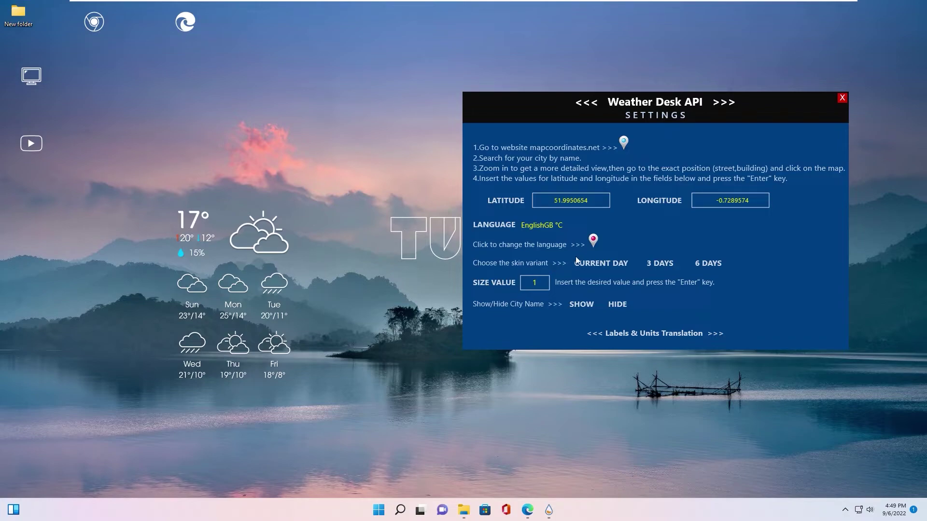
{"action": "left_click", "coordinate": [590, 267]}
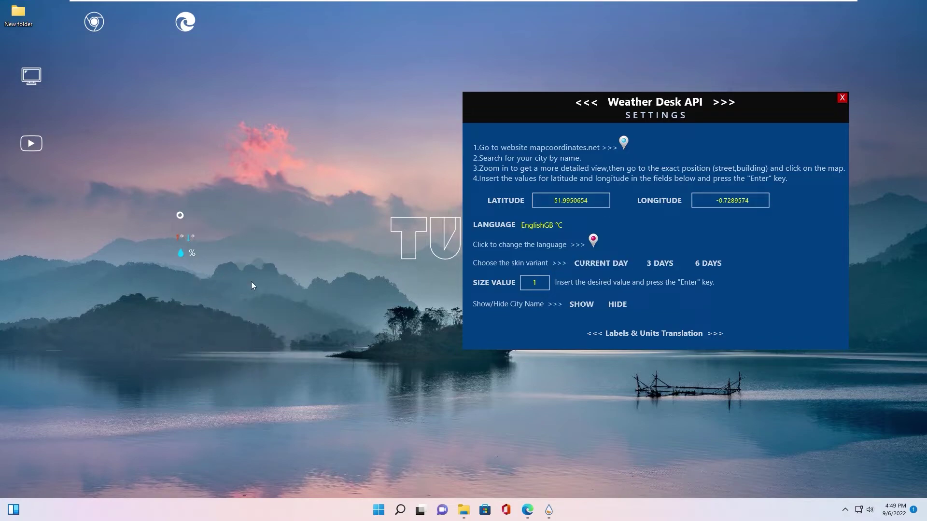
{"action": "left_click_drag", "start_coordinate": [179, 241], "coordinate": [256, 303]}
- Set the weather widget size to 0.8, show the city name, and close the settings panel
{"action": "double_click", "coordinate": [534, 283]}
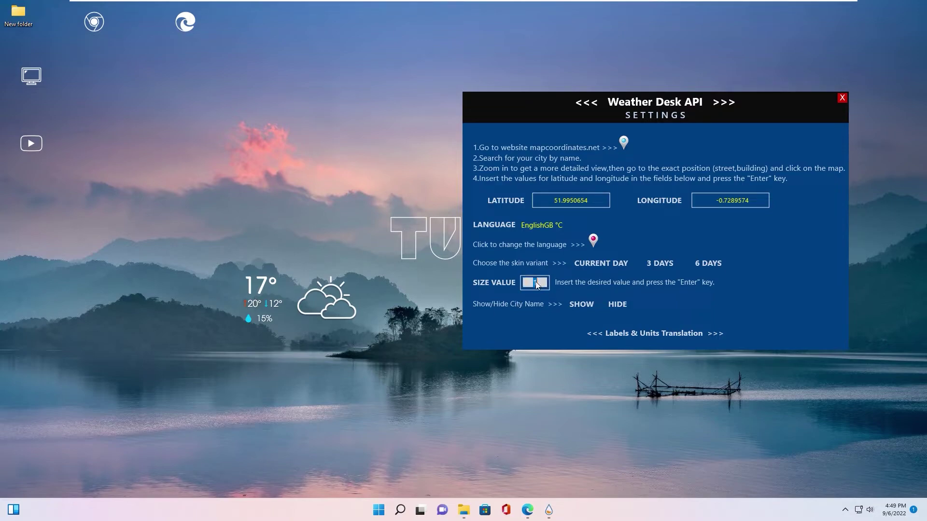
{"action": "type", "text": "0.8"}
{"action": "key", "text": "Return"}
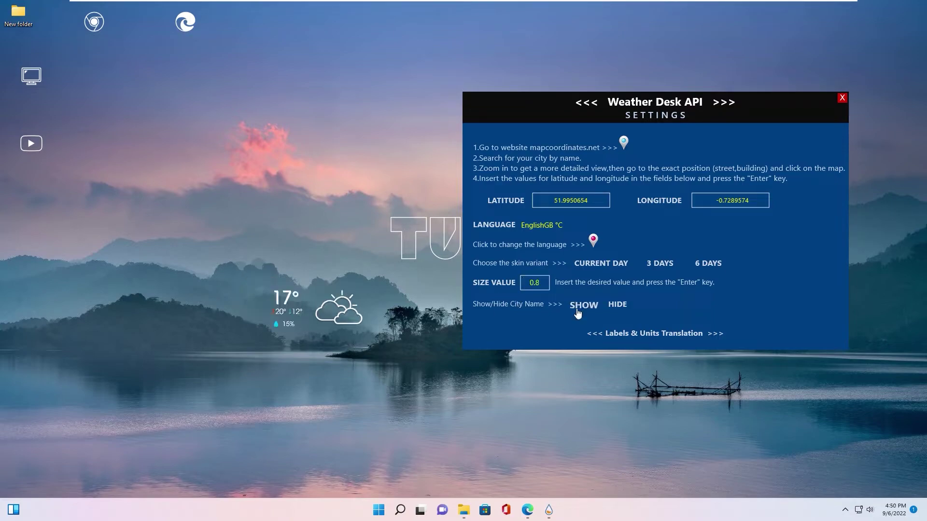
{"action": "left_click", "coordinate": [583, 310]}
{"action": "left_click", "coordinate": [842, 99]}
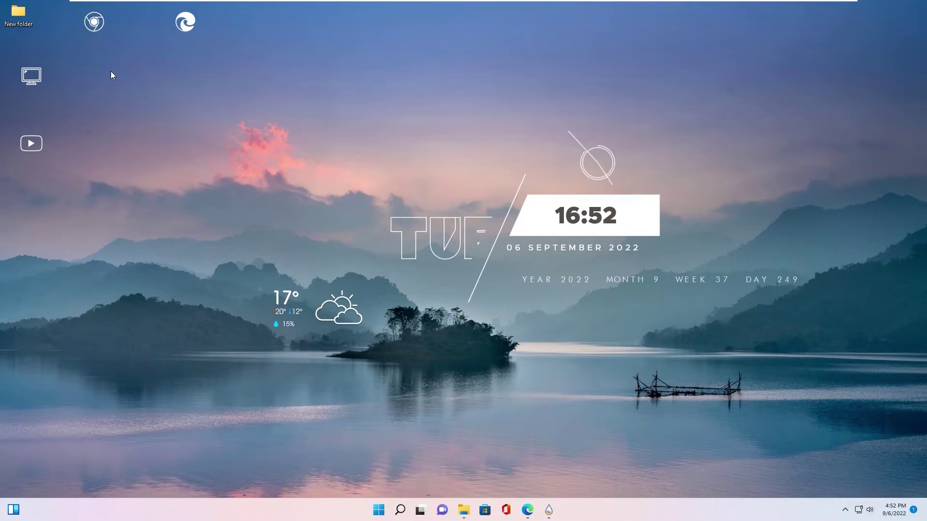
- Rename the New folder to a blank name
{"action": "right_click", "coordinate": [14, 25]}
{"action": "left_click", "coordinate": [64, 31]}
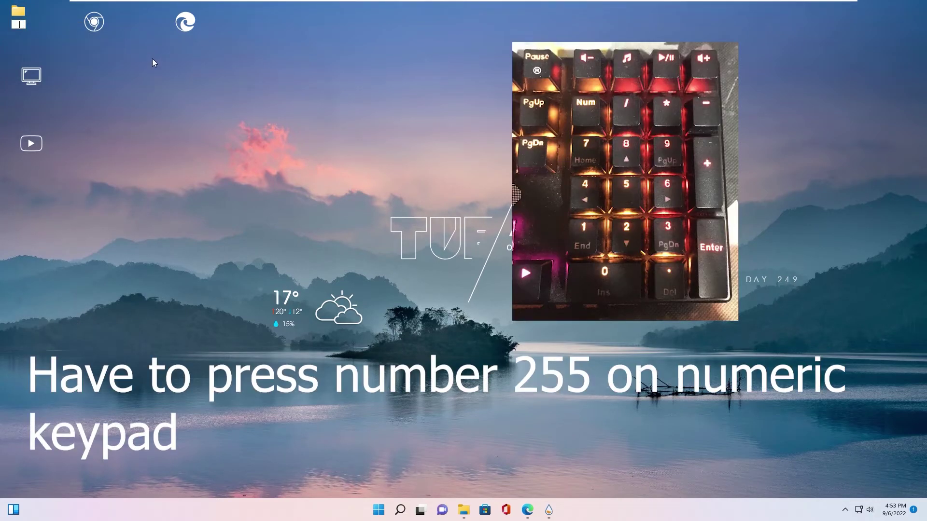
{"action": "key", "text": "Return"}
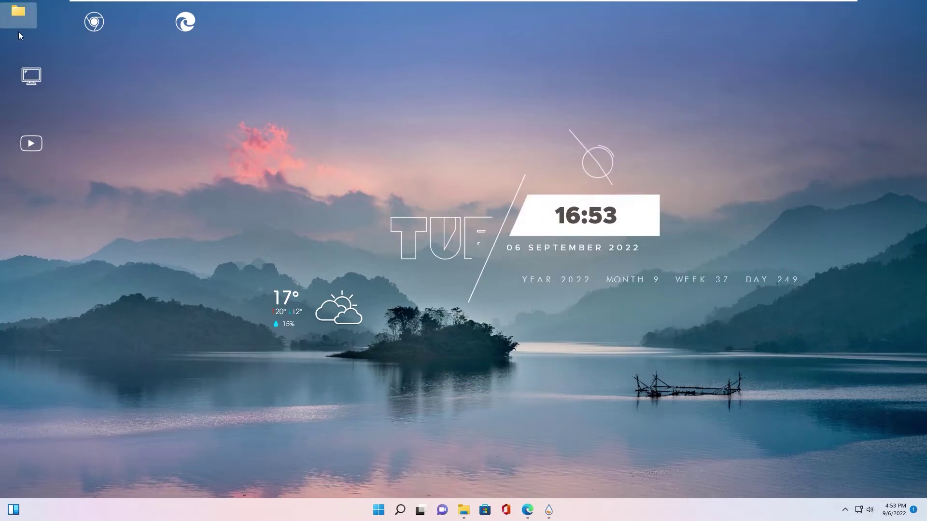
- Give the folder the blank invisible icon in Properties > Customize and apply it
{"action": "right_click", "coordinate": [17, 15]}
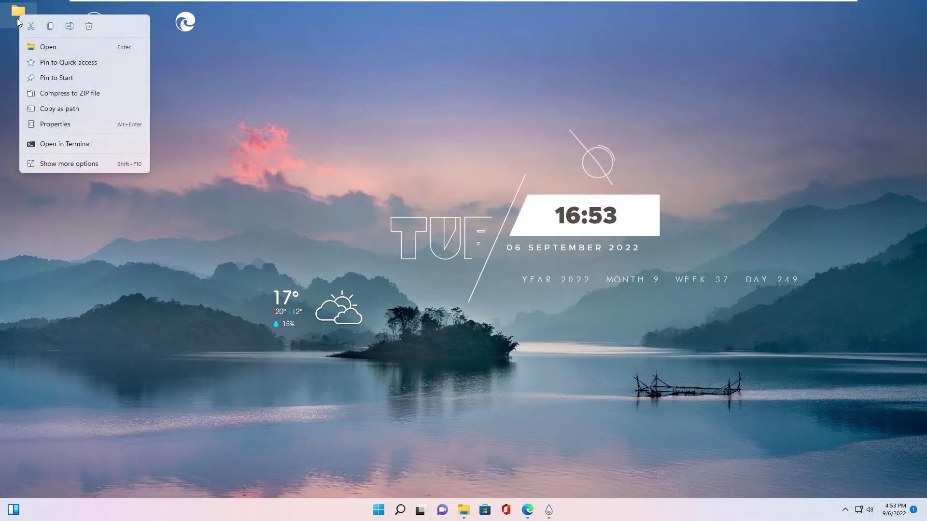
{"action": "left_click", "coordinate": [43, 166]}
{"action": "left_click", "coordinate": [84, 344]}
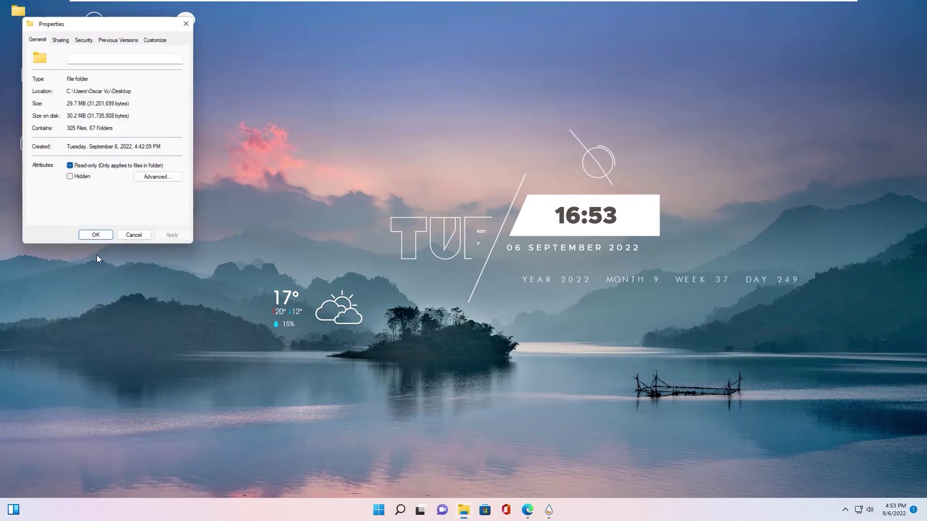
{"action": "left_click", "coordinate": [156, 40]}
{"action": "left_click", "coordinate": [53, 183]}
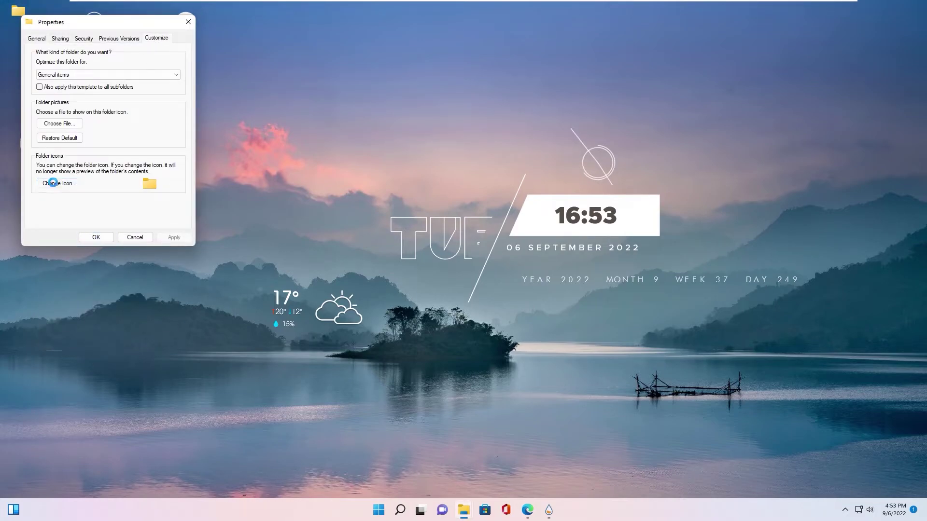
{"action": "left_click_drag", "start_coordinate": [75, 203], "coordinate": [186, 209]}
{"action": "left_click", "coordinate": [85, 189]}
{"action": "left_click", "coordinate": [132, 222]}
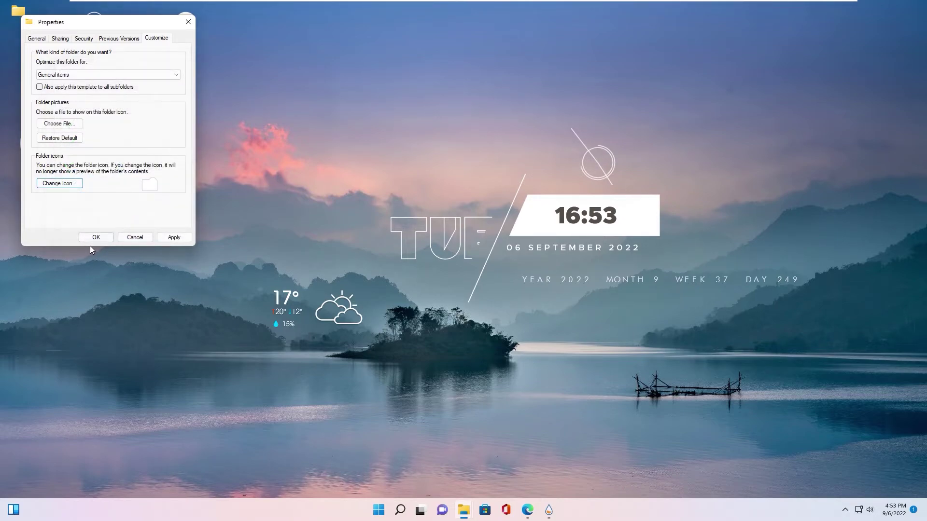
{"action": "left_click", "coordinate": [174, 237]}
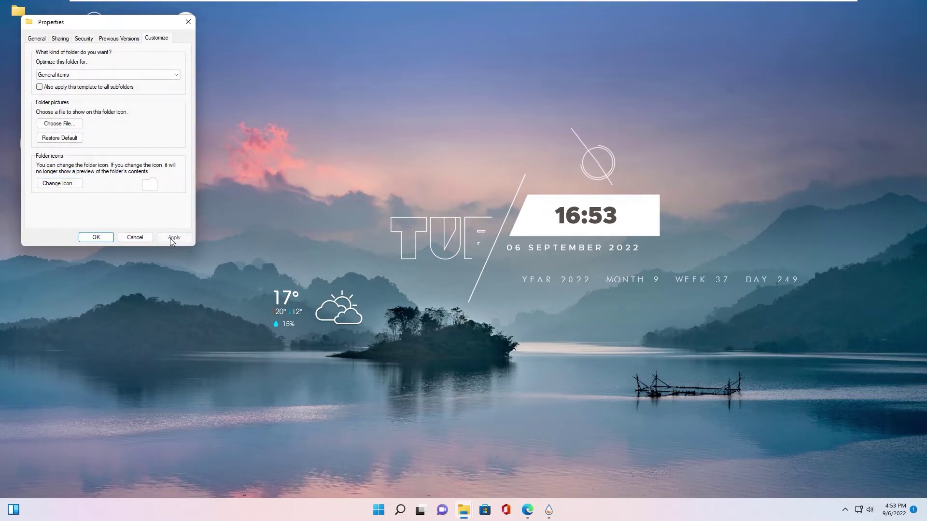
{"action": "left_click", "coordinate": [96, 237]}
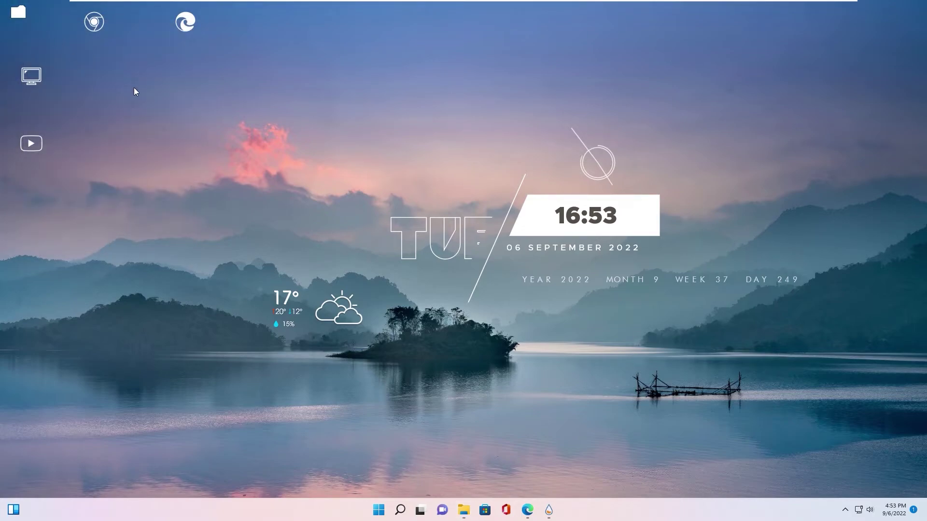
{"action": "double_click", "coordinate": [20, 13]}
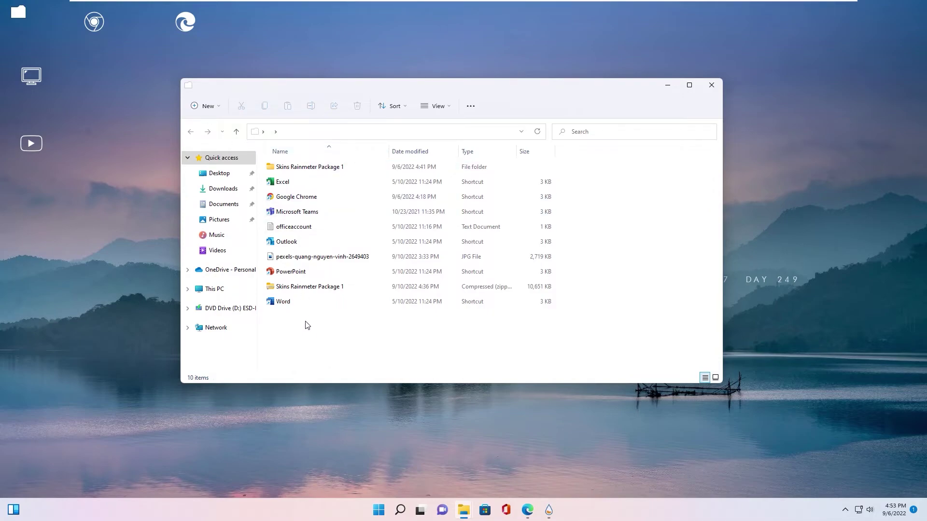
{"action": "left_click", "coordinate": [713, 85]}
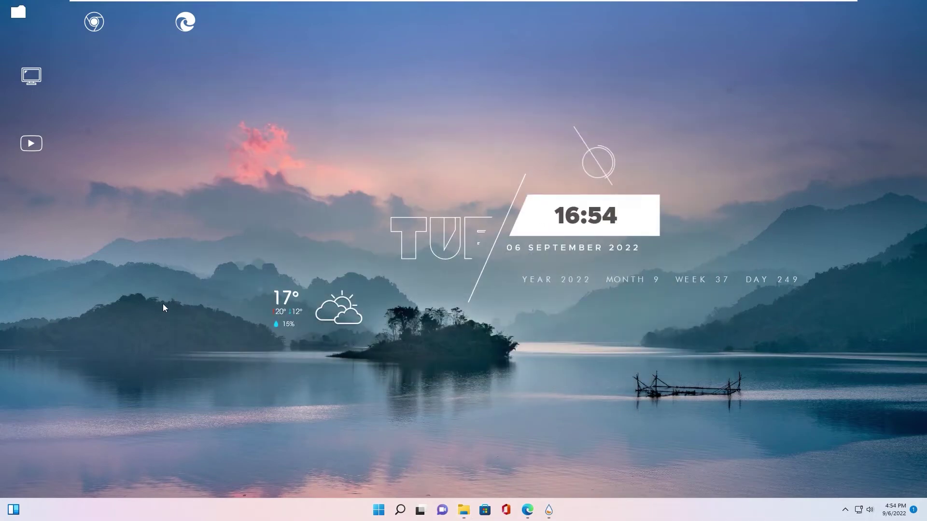
{"action": "right_click", "coordinate": [131, 128]}
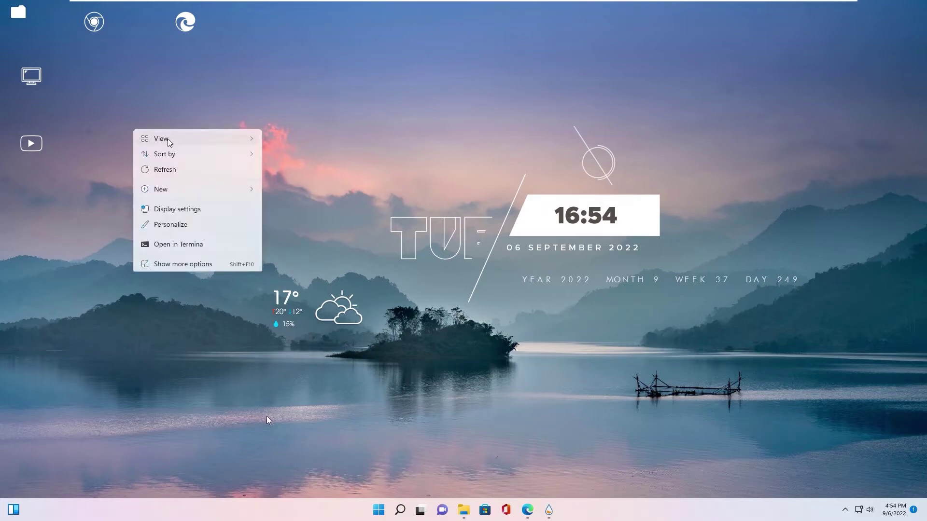
{"action": "mouse_move", "coordinate": [233, 141]}
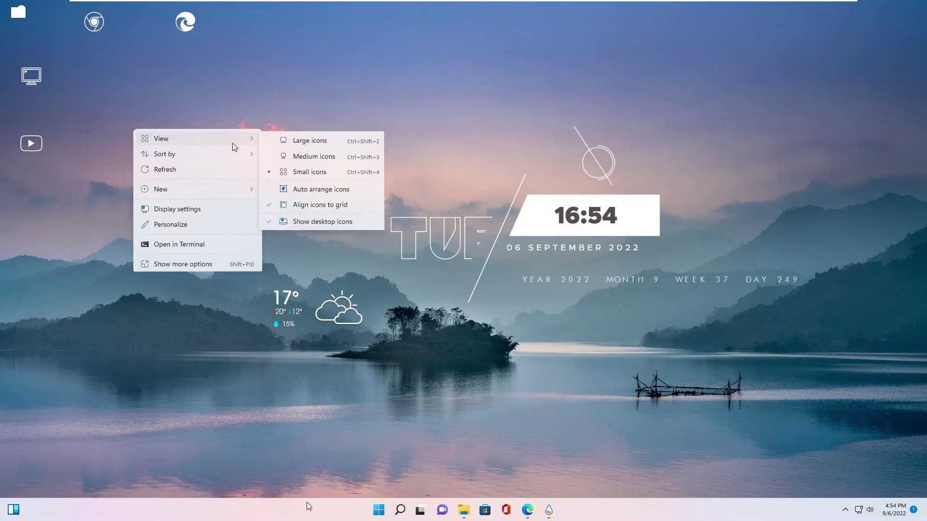
{"action": "left_click", "coordinate": [283, 221]}
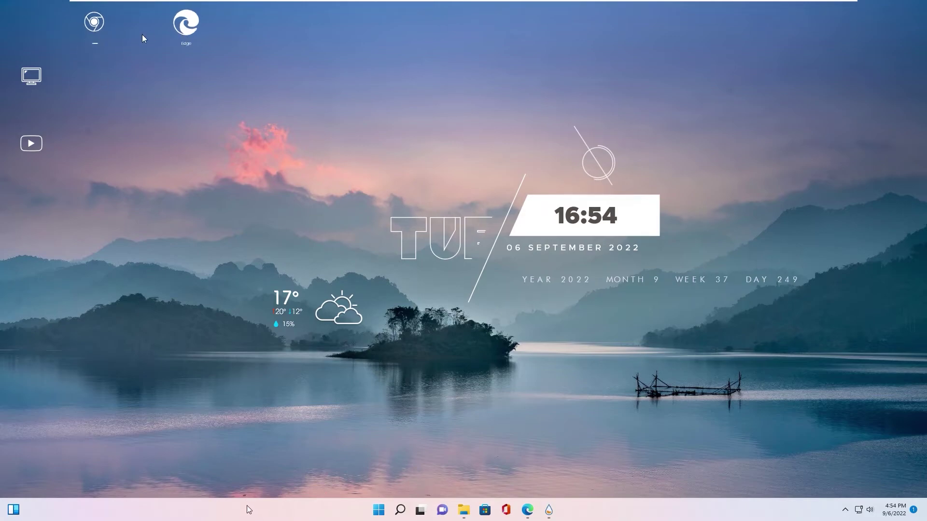
{"action": "right_click", "coordinate": [98, 74]}
{"action": "mouse_move", "coordinate": [132, 88]}
{"action": "left_click", "coordinate": [259, 169]}
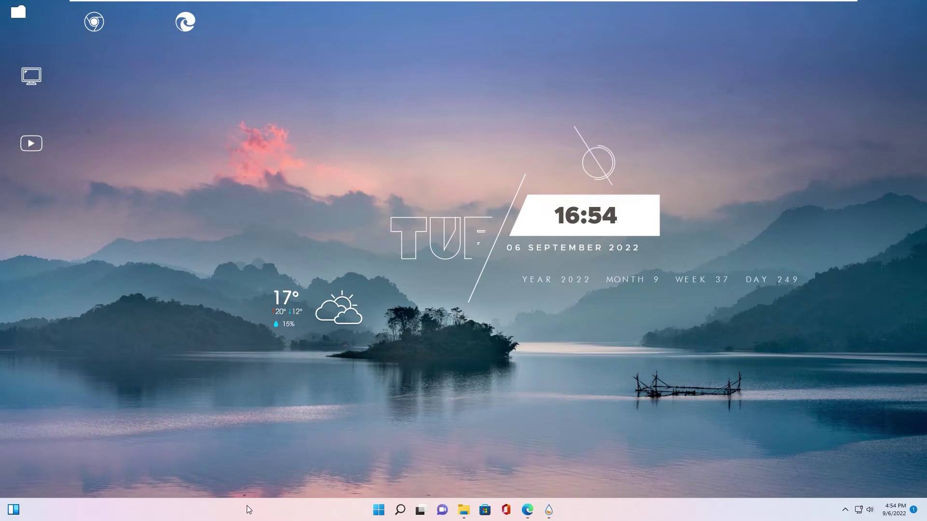
- Search the Microsoft Store for 'translucent', install TranslucentTB and launch it
{"action": "left_click", "coordinate": [486, 511]}
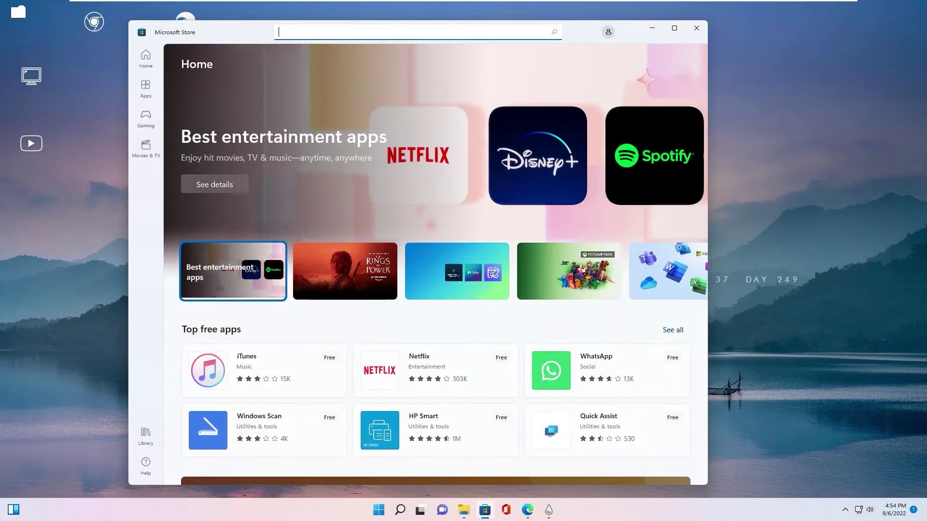
{"action": "type", "text": "trans"}
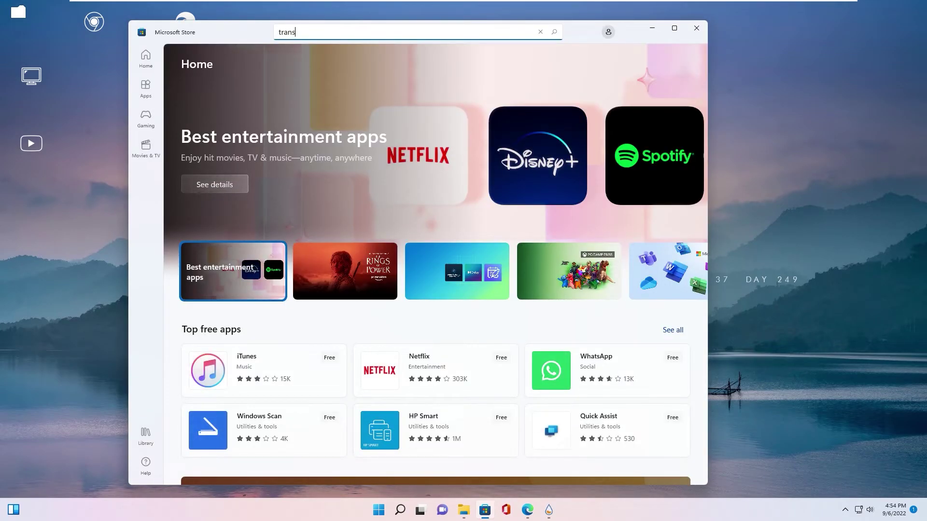
{"action": "type", "text": "clu"}
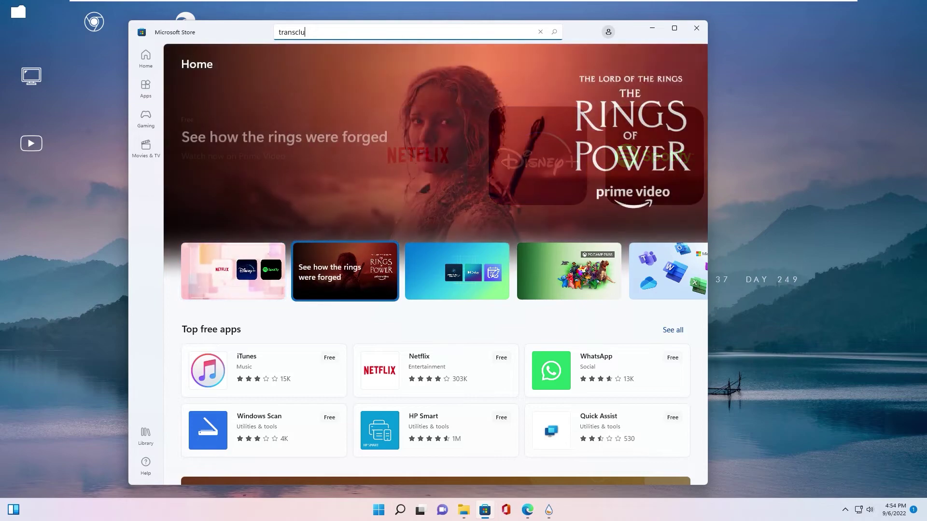
{"action": "key", "text": "BackSpace"}
{"action": "key", "text": "BackSpace"}
{"action": "type", "text": "lucenrt"}
{"action": "key", "text": "BackSpace"}
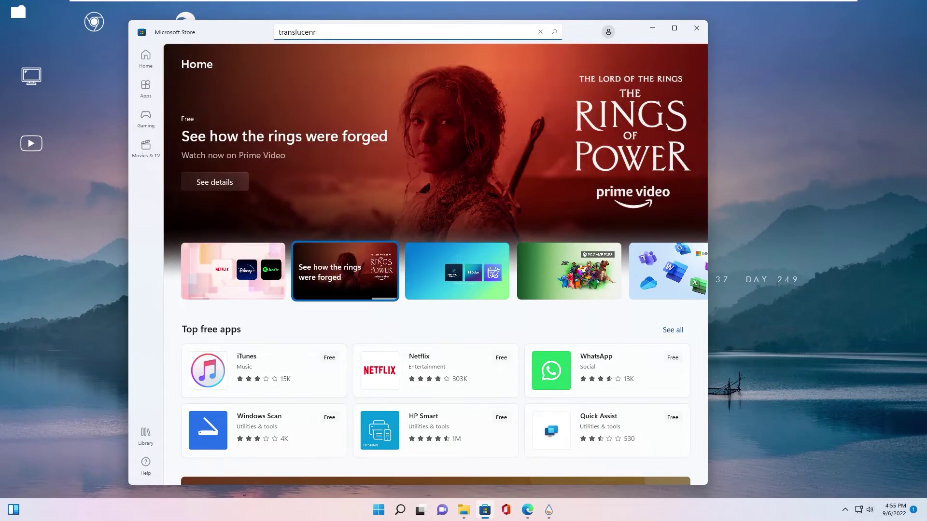
{"action": "left_click", "coordinate": [318, 57]}
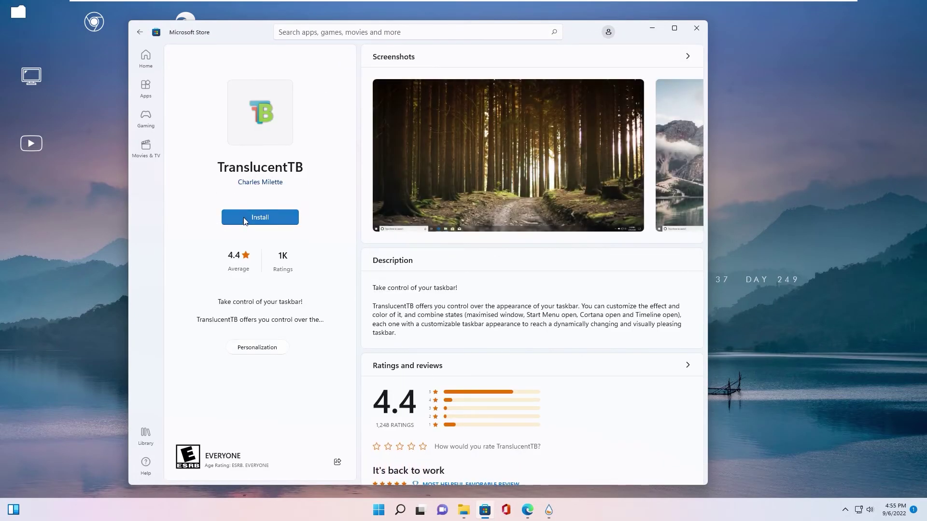
{"action": "left_click", "coordinate": [244, 221]}
{"action": "left_click", "coordinate": [258, 217]}
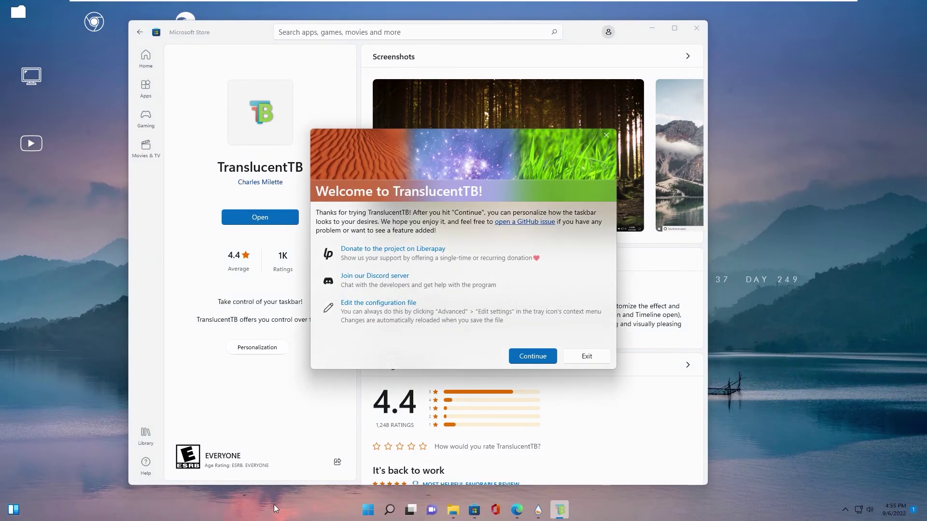
- Dismiss the TranslucentTB welcome and set its Desktop mode to Clear from the tray icon
{"action": "left_click", "coordinate": [525, 359]}
{"action": "left_click", "coordinate": [652, 28]}
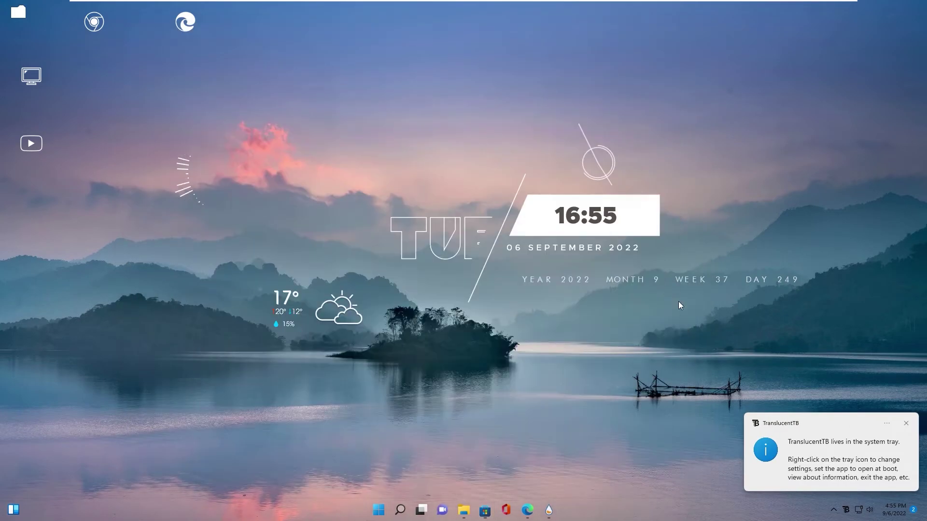
{"action": "left_click", "coordinate": [845, 510]}
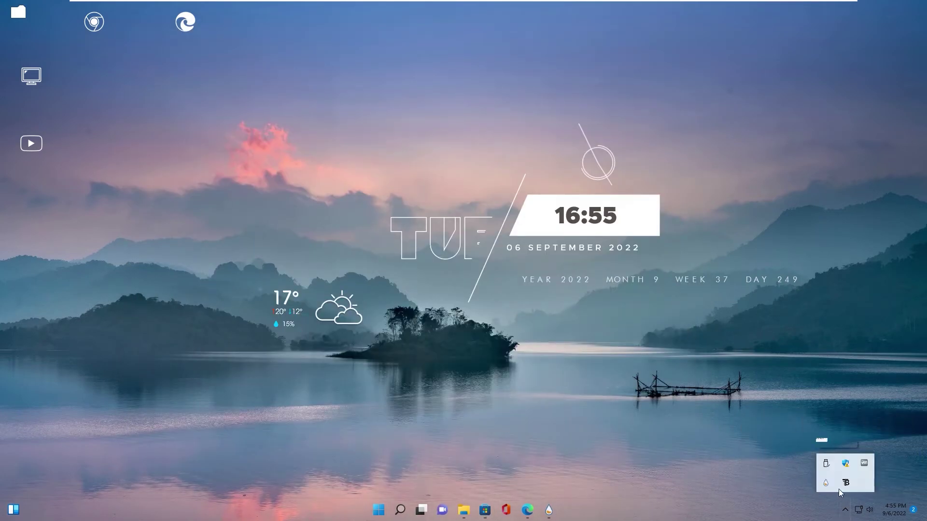
{"action": "right_click", "coordinate": [846, 484]}
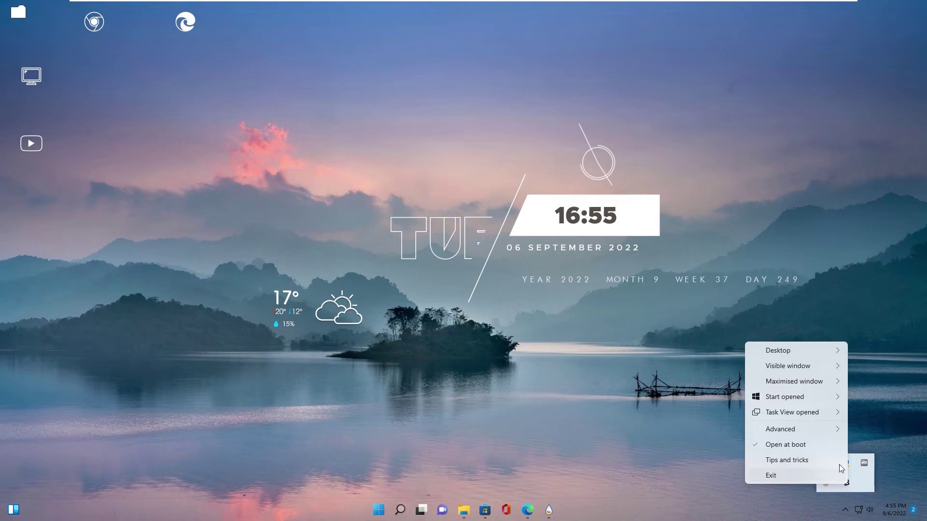
{"action": "mouse_move", "coordinate": [788, 349]}
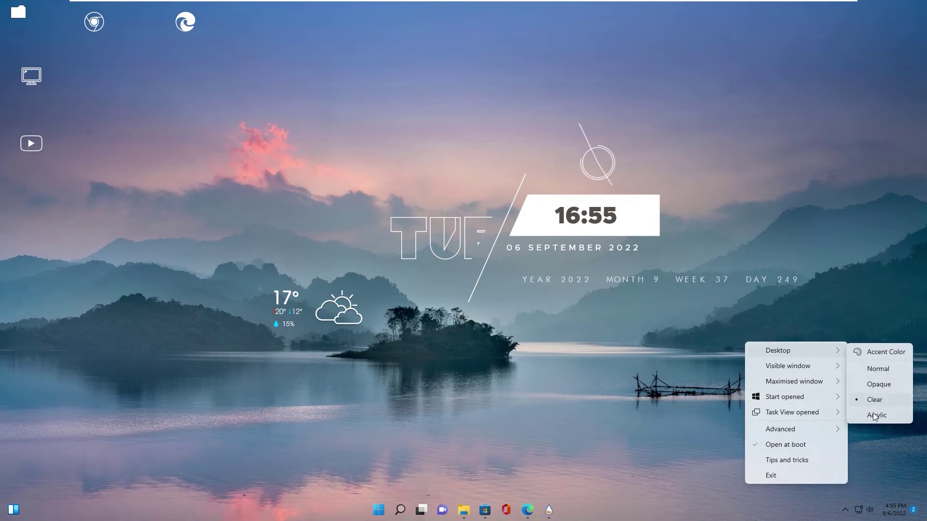
{"action": "left_click", "coordinate": [873, 400]}
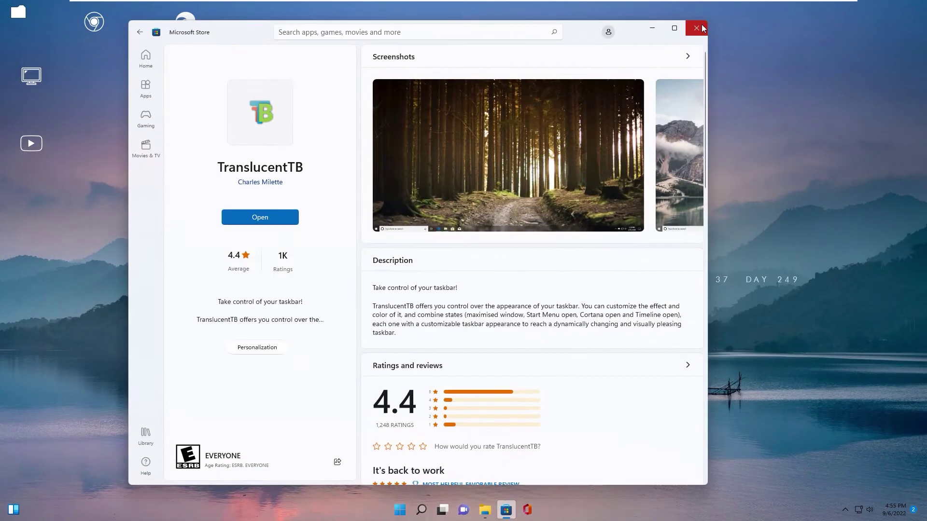
- Unpin Office, File Explorer and Microsoft Store from the taskbar
{"action": "right_click", "coordinate": [485, 510]}
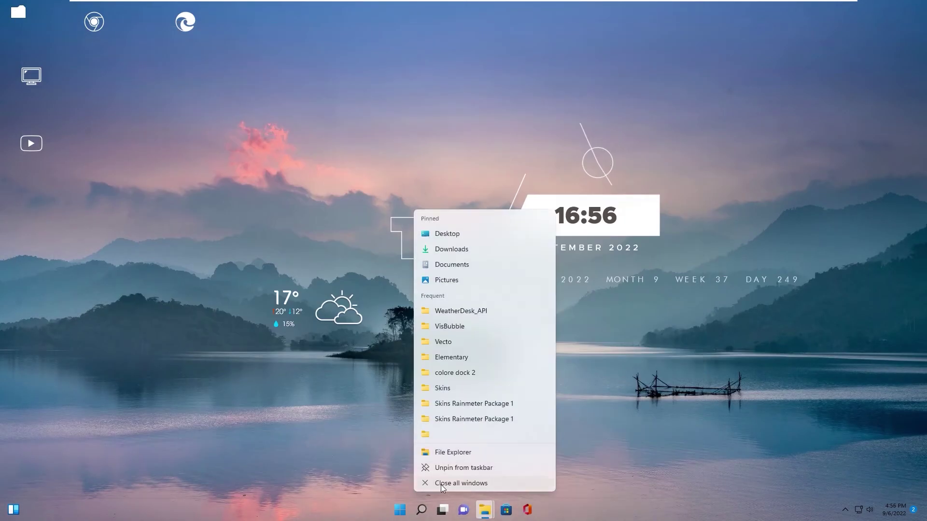
{"action": "left_click", "coordinate": [450, 485]}
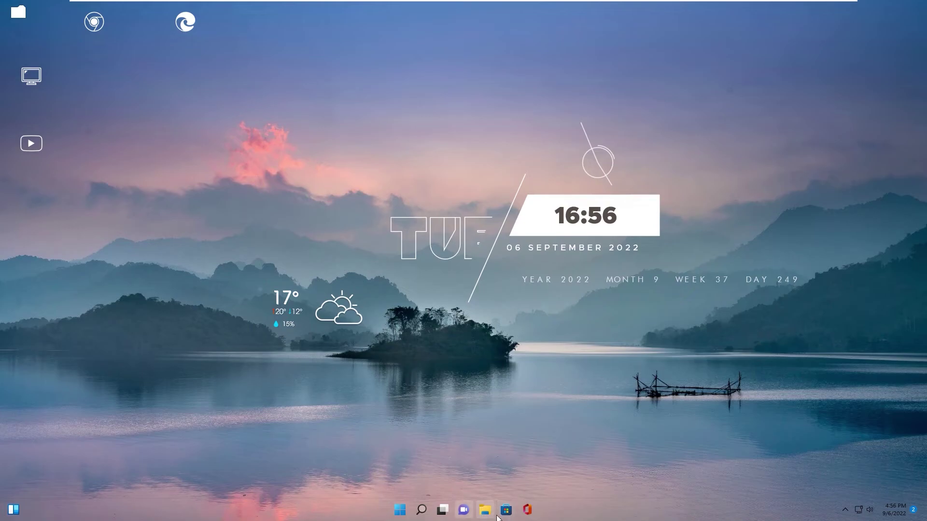
{"action": "right_click", "coordinate": [528, 510]}
{"action": "left_click", "coordinate": [506, 484]}
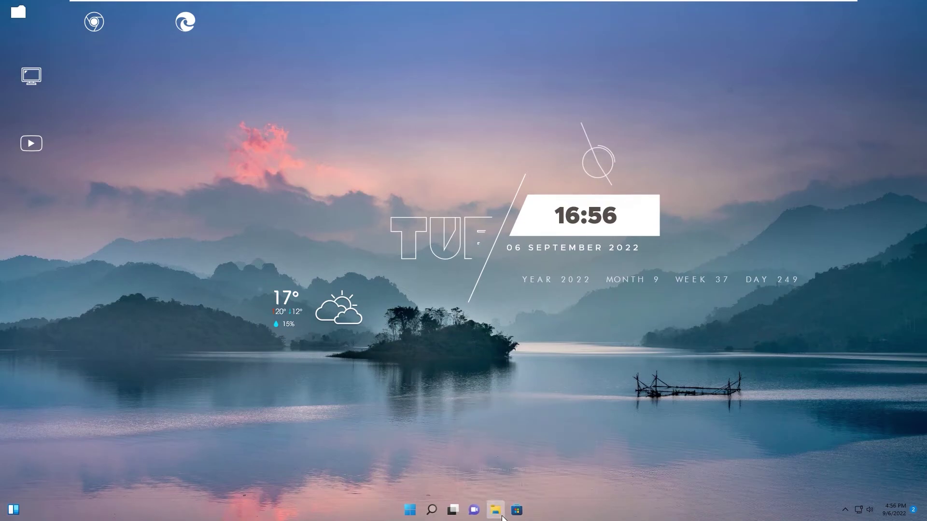
{"action": "right_click", "coordinate": [500, 514]}
{"action": "left_click", "coordinate": [461, 486]}
{"action": "right_click", "coordinate": [506, 509]}
{"action": "left_click", "coordinate": [478, 486]}
- In Settings > Personalization > Taskbar, turn off the Search, Task view, Widgets and Chat toggles
{"action": "left_click", "coordinate": [432, 510]}
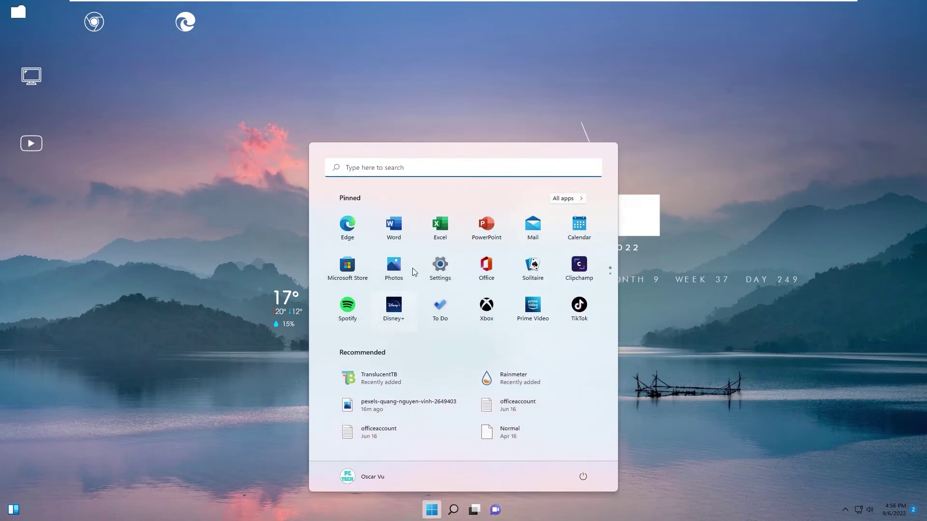
{"action": "left_click", "coordinate": [438, 267]}
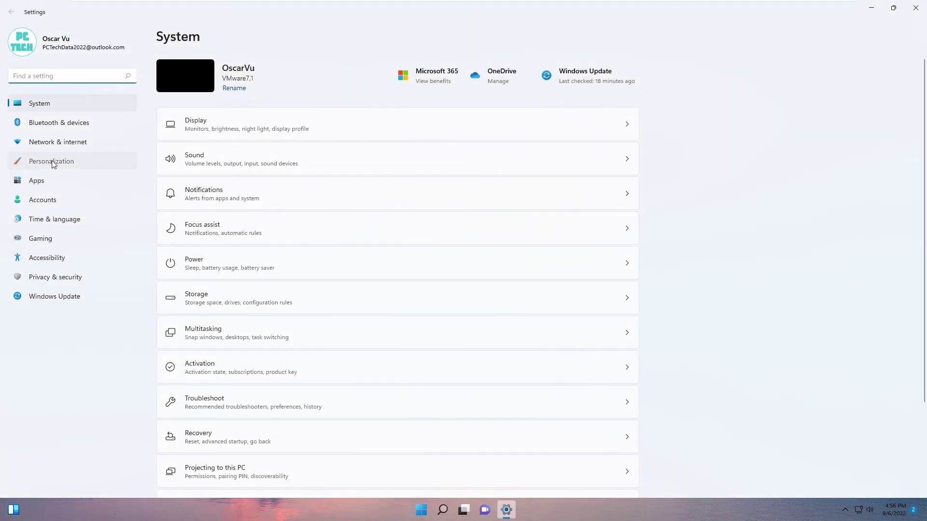
{"action": "left_click", "coordinate": [52, 162]}
{"action": "left_click", "coordinate": [208, 395]}
{"action": "left_click", "coordinate": [607, 101]}
{"action": "left_click", "coordinate": [607, 129]}
{"action": "left_click", "coordinate": [607, 157]}
{"action": "left_click", "coordinate": [601, 189]}
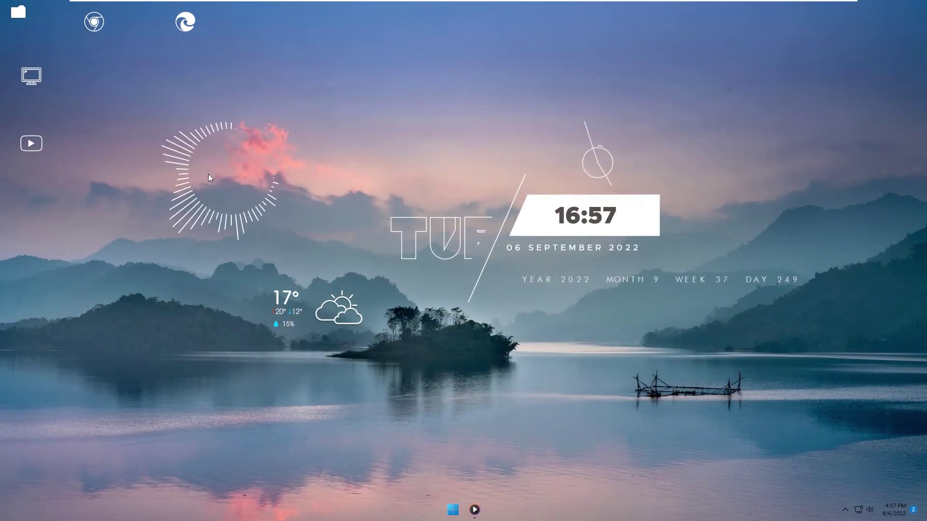
- Drag the circular visualizer to the lower right, over the lake beside the fishing platform
{"action": "left_click_drag", "start_coordinate": [207, 174], "coordinate": [628, 387]}
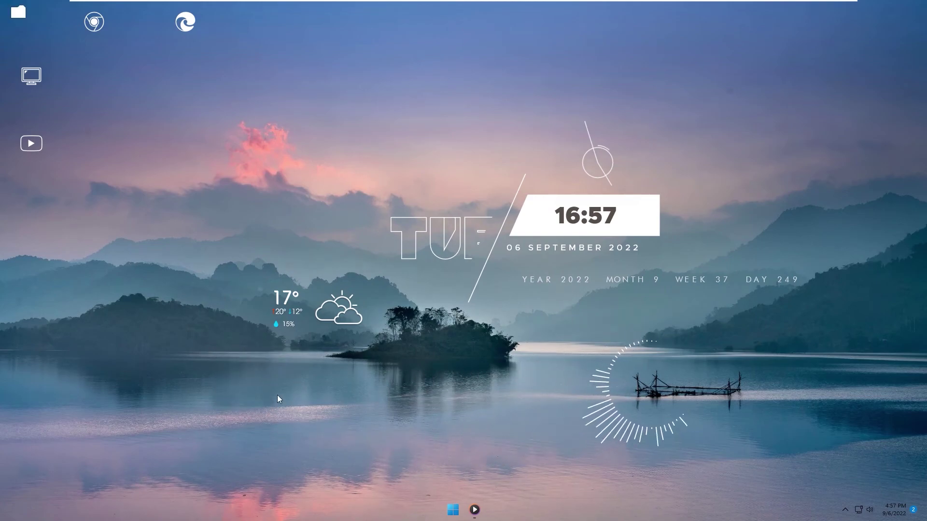